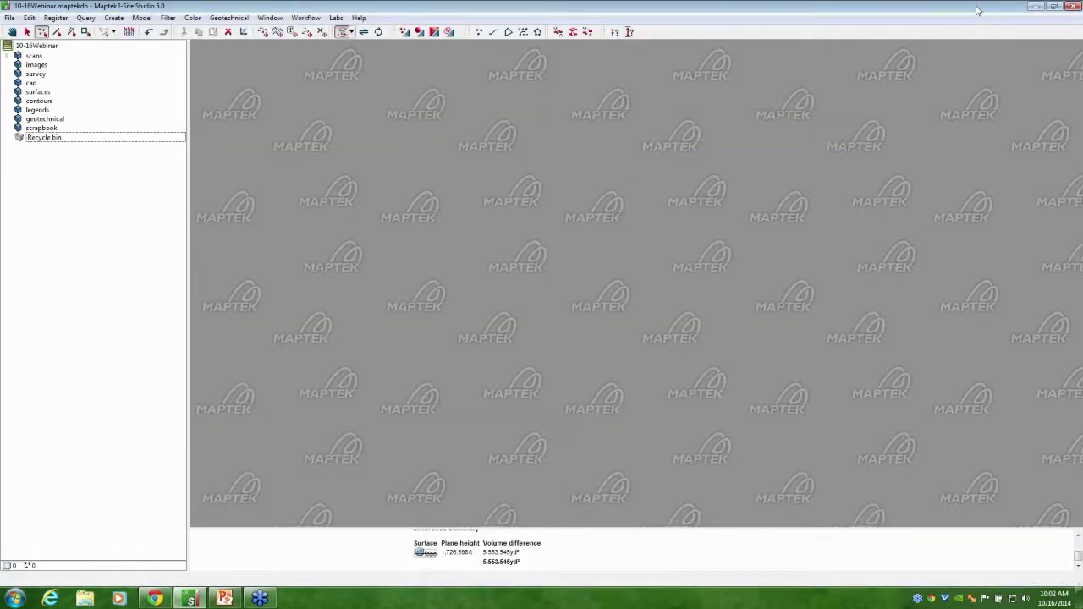
- Display all four 15-Sep-2014 scans from the scans container together in the 3D view
{"action": "left_click", "coordinate": [1011, 15]}
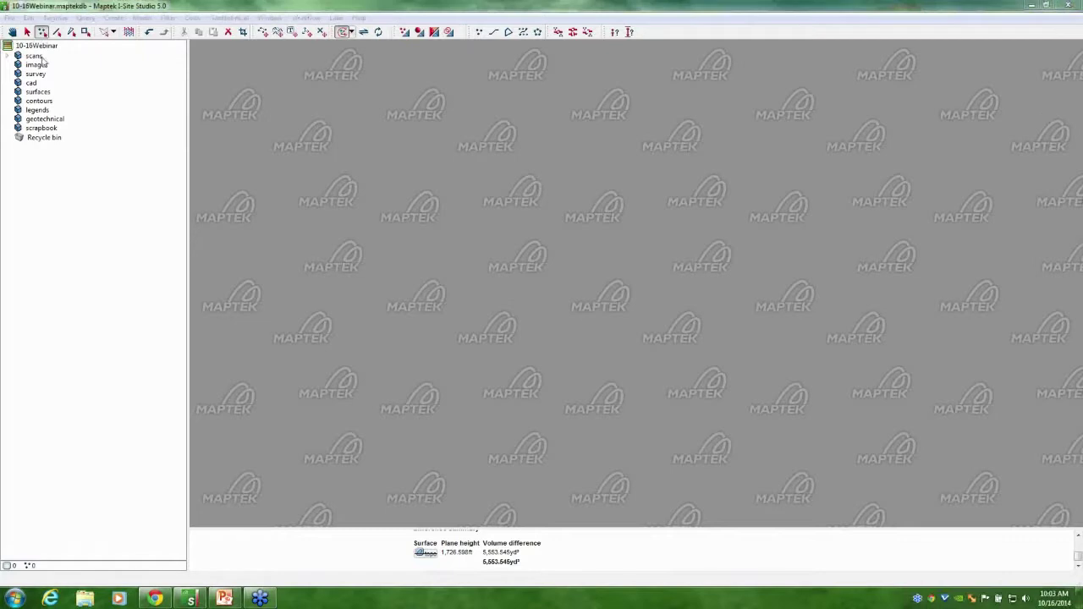
{"action": "left_click", "coordinate": [9, 56]}
{"action": "left_click_drag", "start_coordinate": [50, 66], "coordinate": [361, 188]}
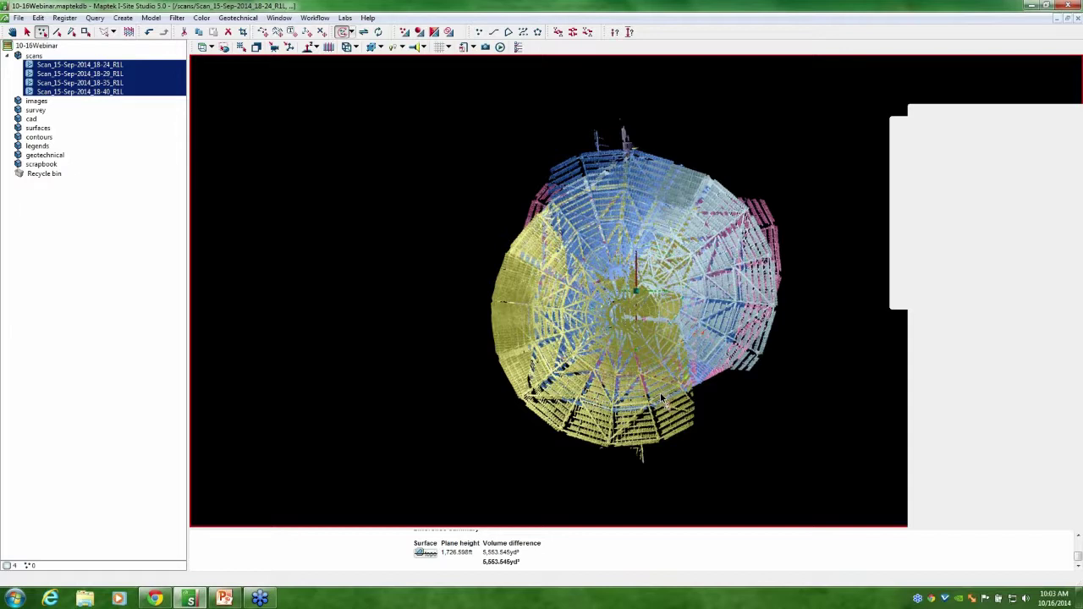
{"action": "mouse_move", "coordinate": [661, 394]}
{"action": "right_mouse_down"}
{"action": "mouse_move", "coordinate": [660, 329]}
{"action": "mouse_move", "coordinate": [660, 375]}
{"action": "right_mouse_up"}
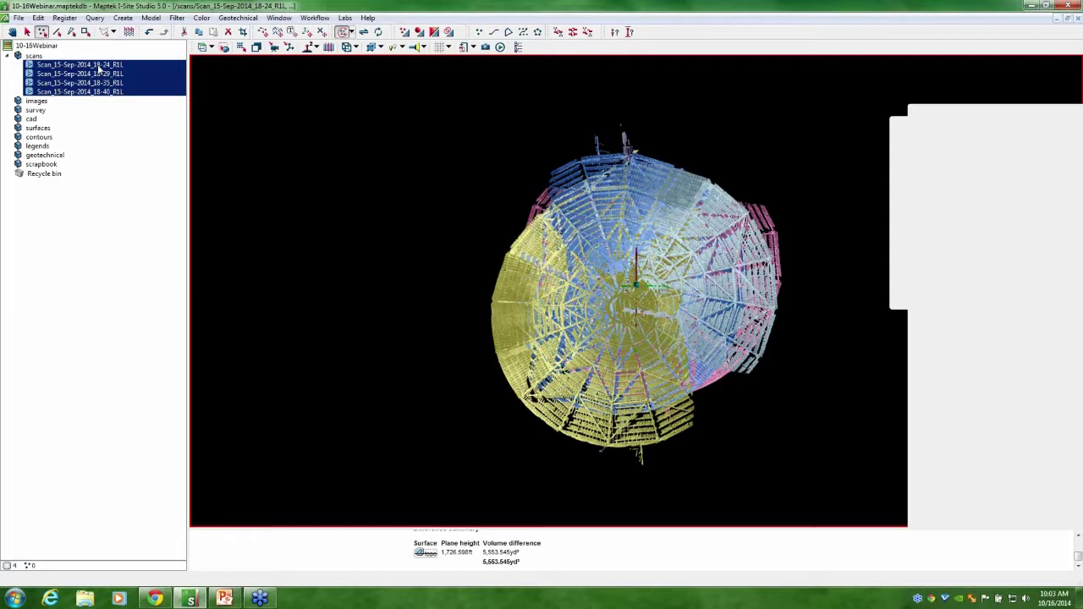
- Activate the transform manipulator on Scan_15-Sep-2014_18-29_R1L for manual alignment
{"action": "left_click", "coordinate": [98, 66]}
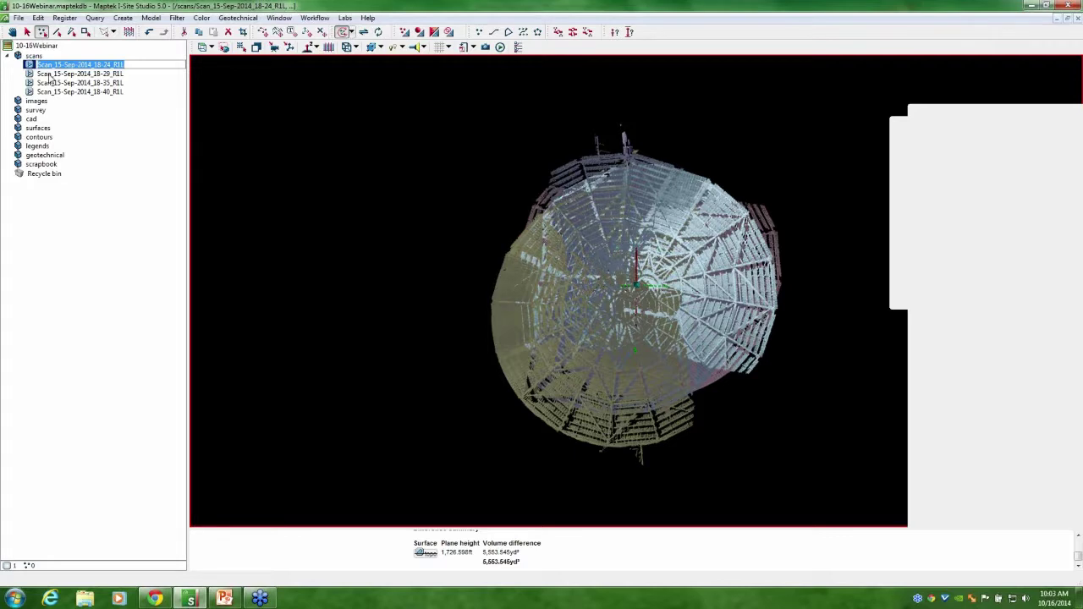
{"action": "left_click", "coordinate": [52, 74]}
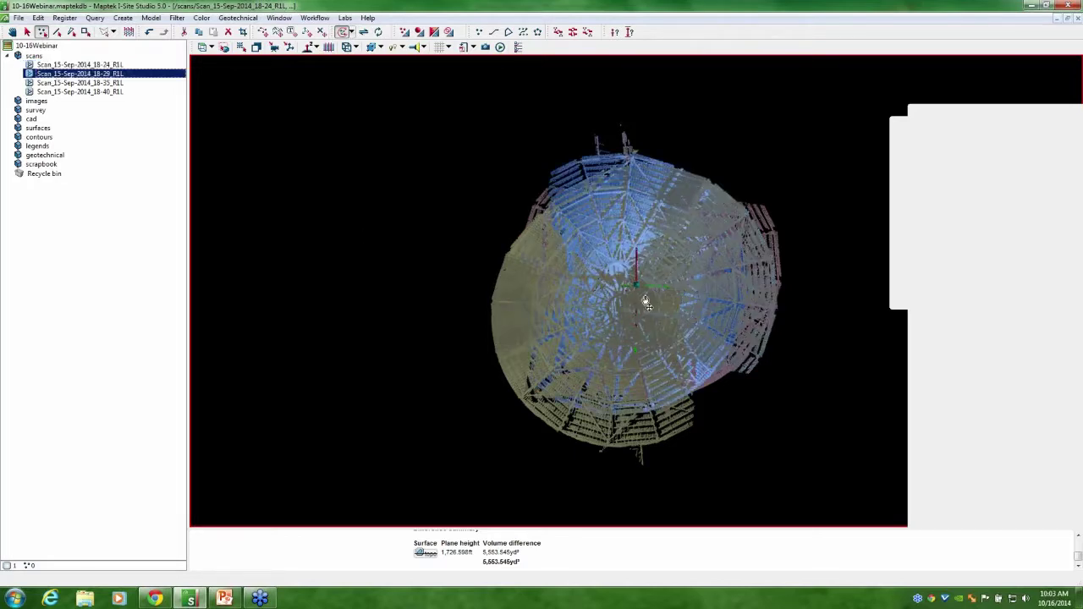
{"action": "left_click", "coordinate": [342, 31]}
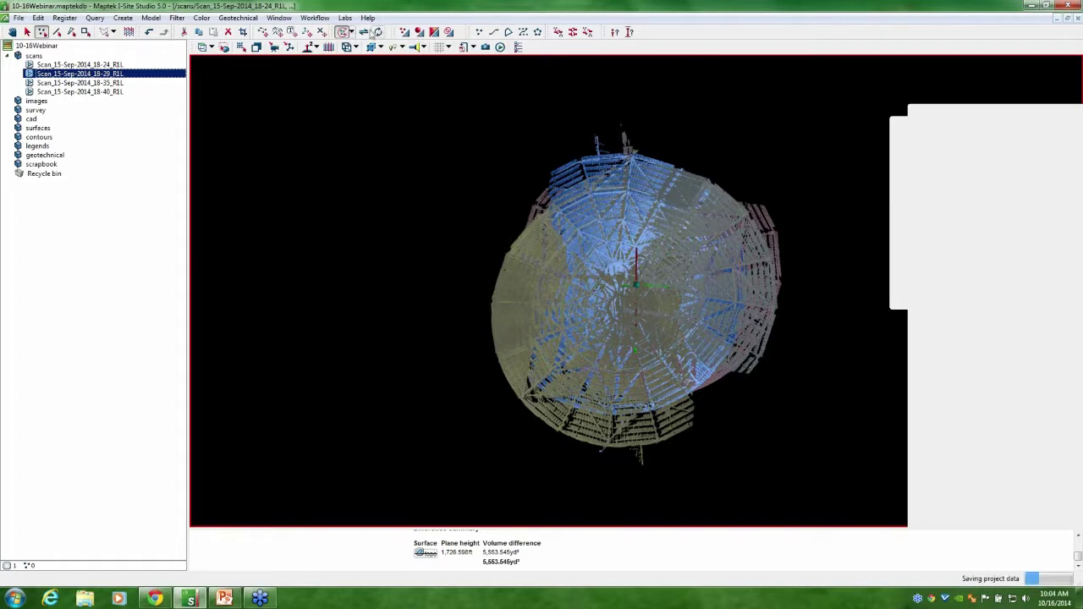
{"action": "left_click", "coordinate": [290, 47]}
{"action": "left_click", "coordinate": [655, 294]}
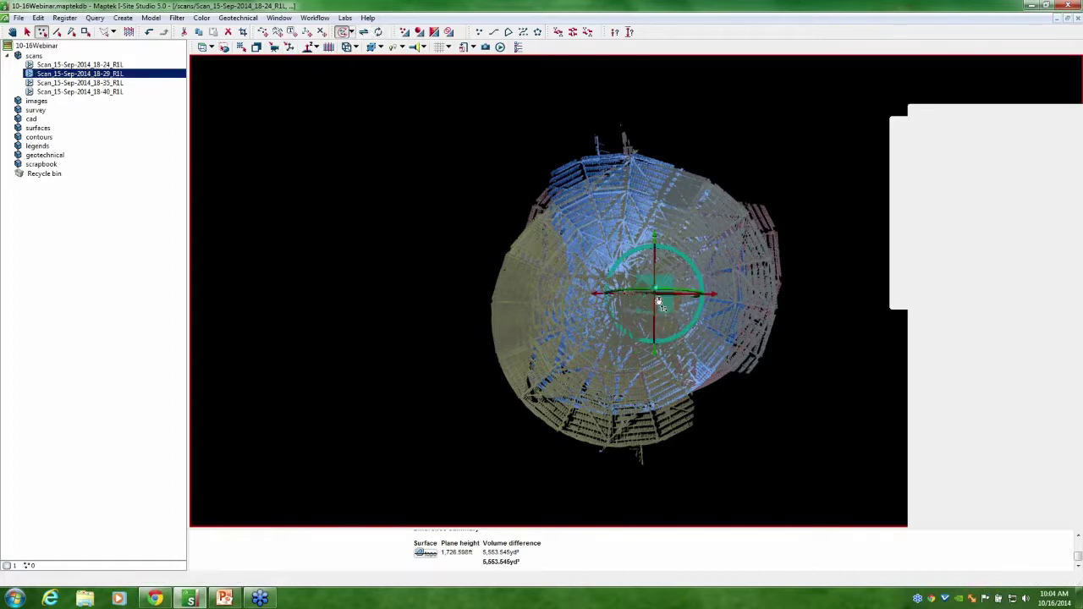
{"action": "left_click_drag", "start_coordinate": [665, 327], "coordinate": [658, 303]}
{"action": "right_click_drag", "start_coordinate": [659, 303], "coordinate": [656, 249]}
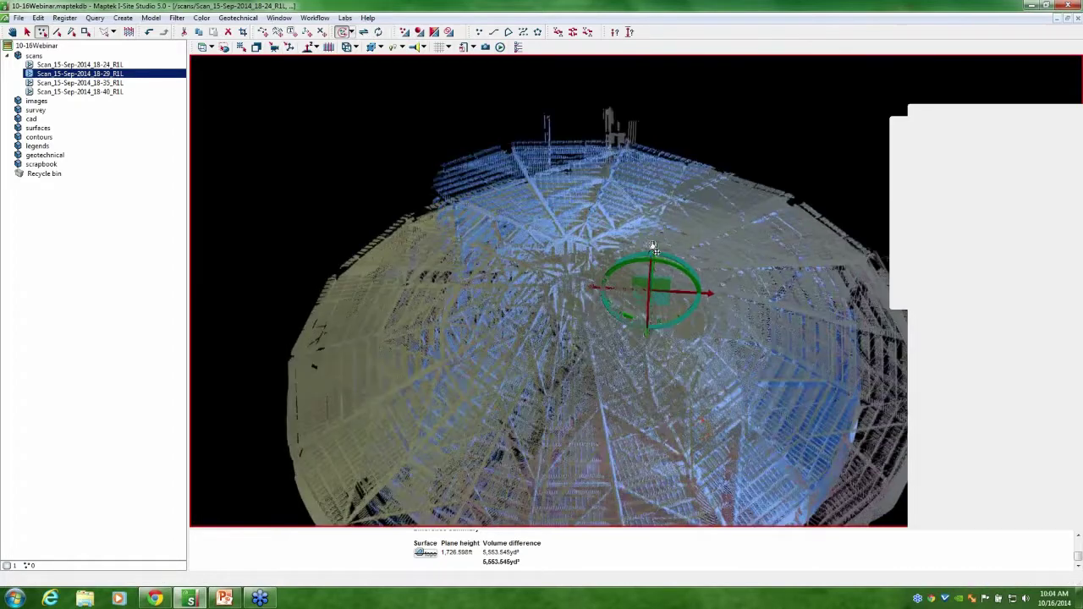
{"action": "left_click", "coordinate": [343, 33]}
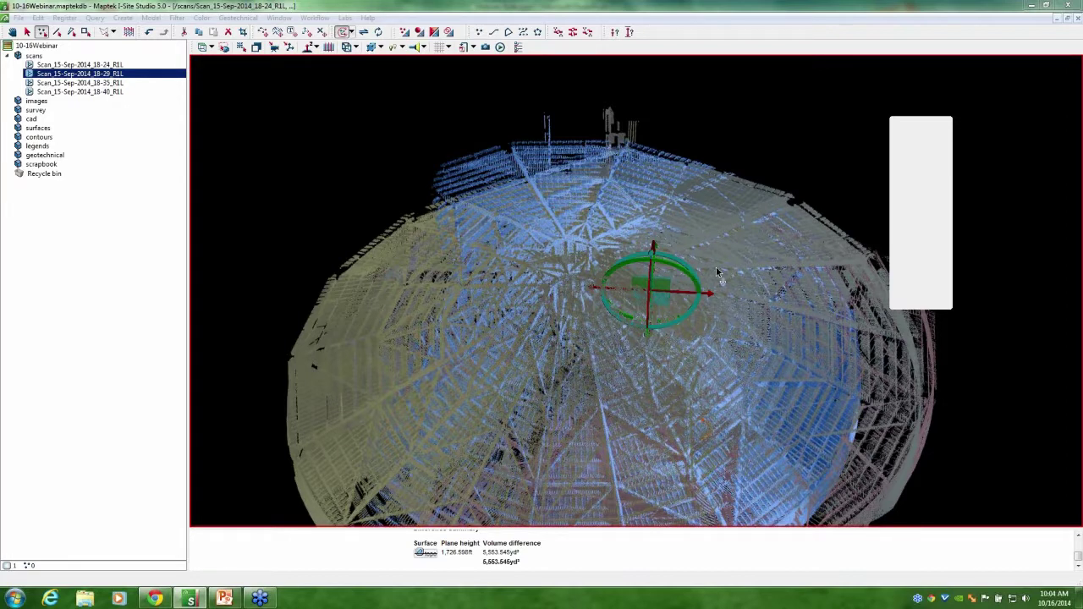
{"action": "left_click_drag", "start_coordinate": [730, 248], "coordinate": [723, 339]}
{"action": "scroll", "coordinate": [724, 339], "scroll_direction": "down", "scroll_amount": 2}
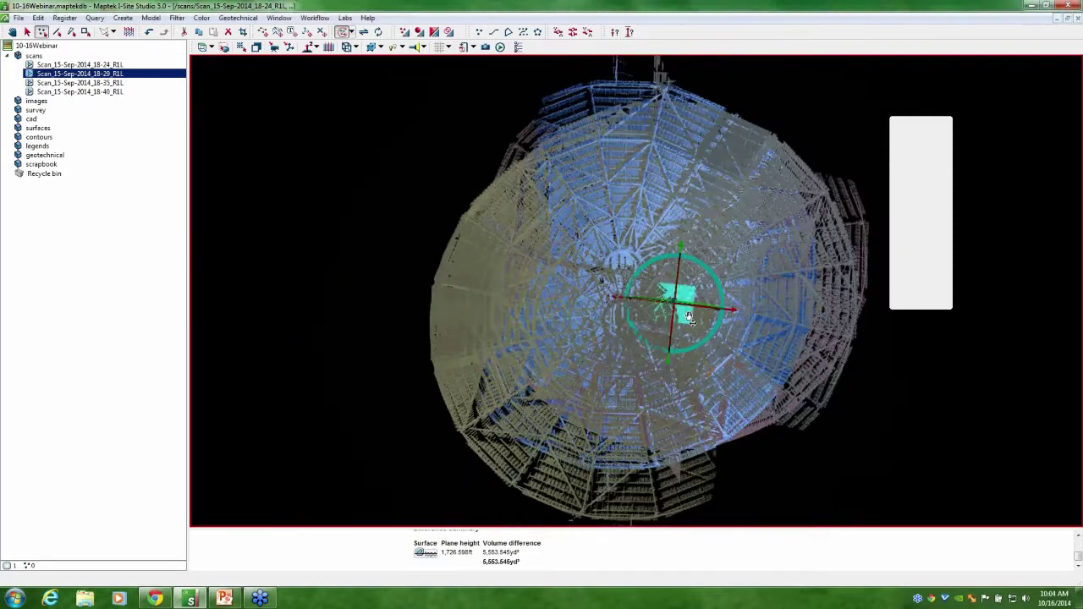
- Shift scans 18-29 and 18-35 horizontally in plan view so their domes line up with scan 18-24
{"action": "left_click", "coordinate": [120, 65]}
{"action": "left_click", "coordinate": [121, 75]}
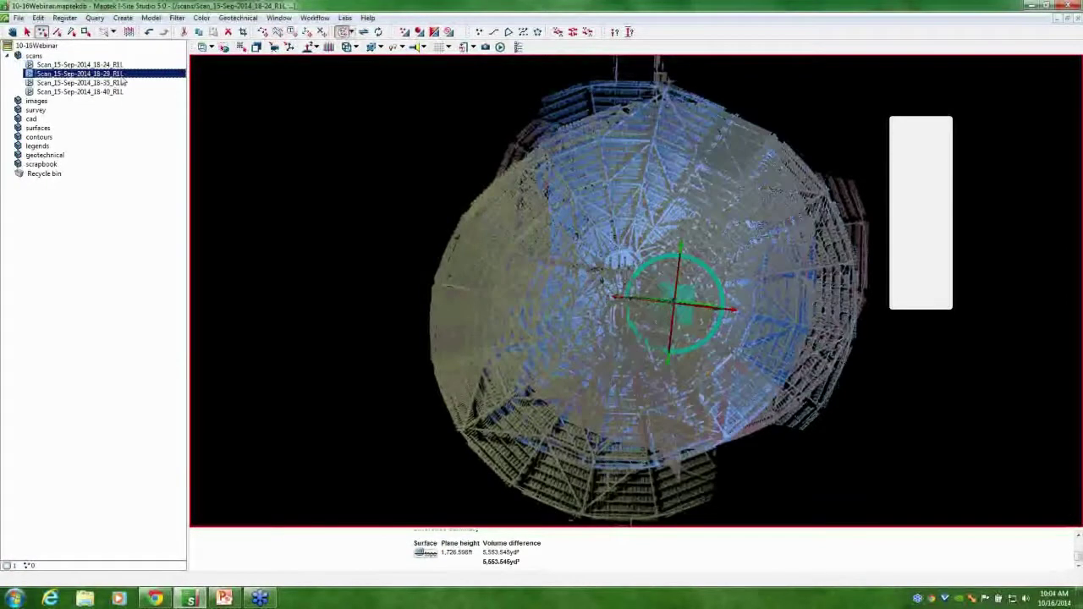
{"action": "left_click_drag", "start_coordinate": [689, 325], "coordinate": [717, 336]}
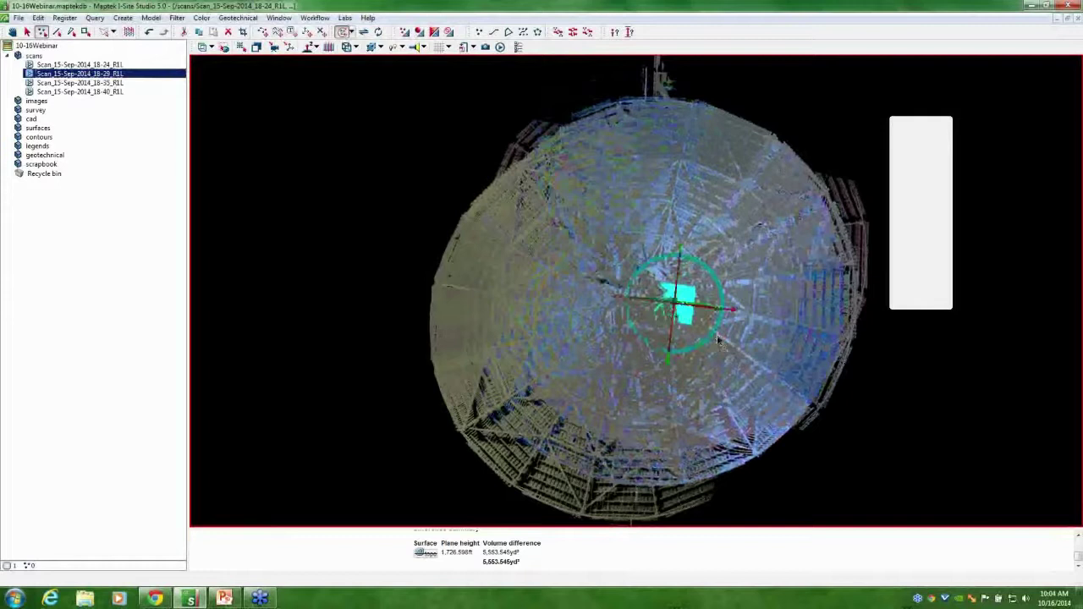
{"action": "left_click", "coordinate": [920, 144]}
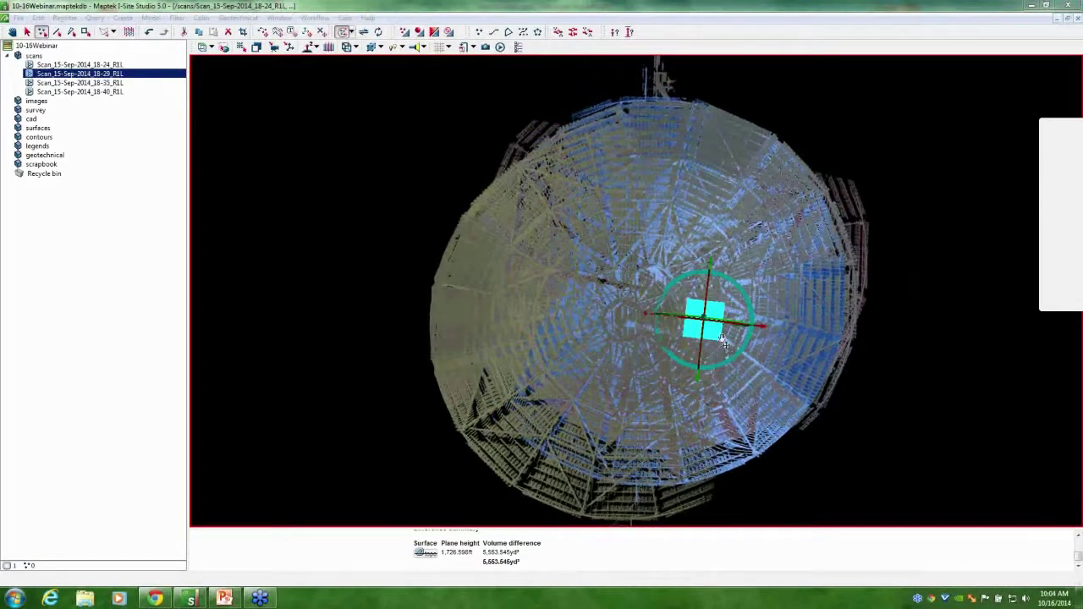
{"action": "left_click_drag", "start_coordinate": [716, 326], "coordinate": [723, 340]}
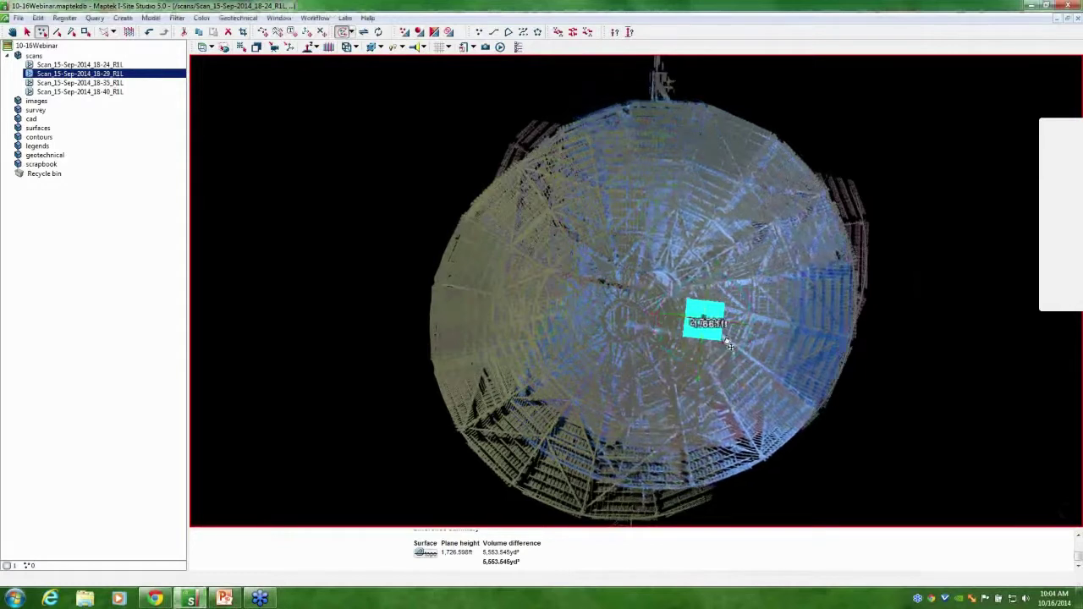
{"action": "left_click", "coordinate": [115, 83]}
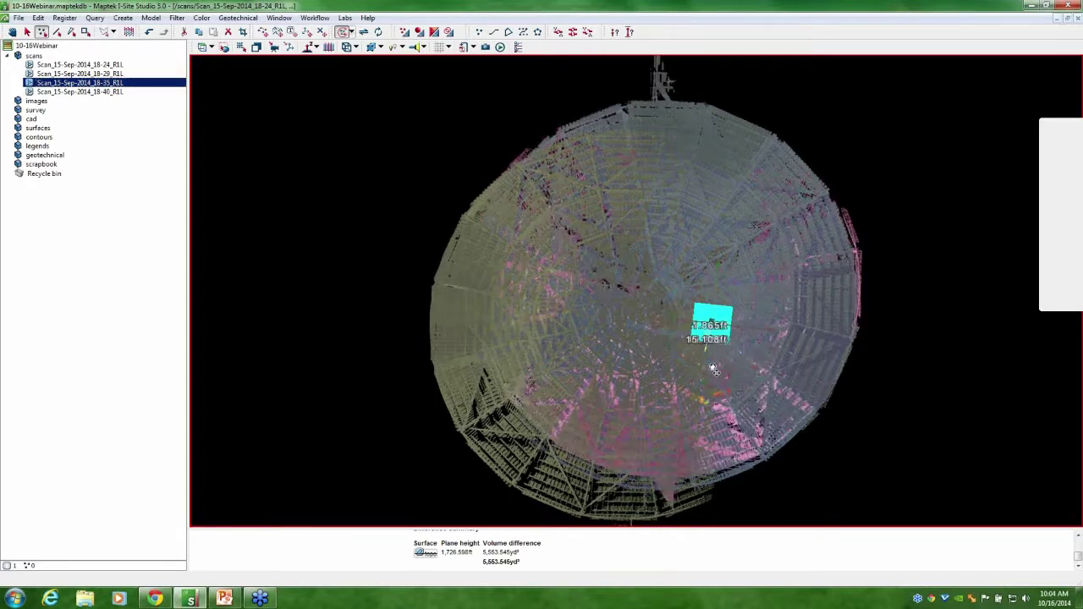
{"action": "left_click_drag", "start_coordinate": [713, 368], "coordinate": [706, 376]}
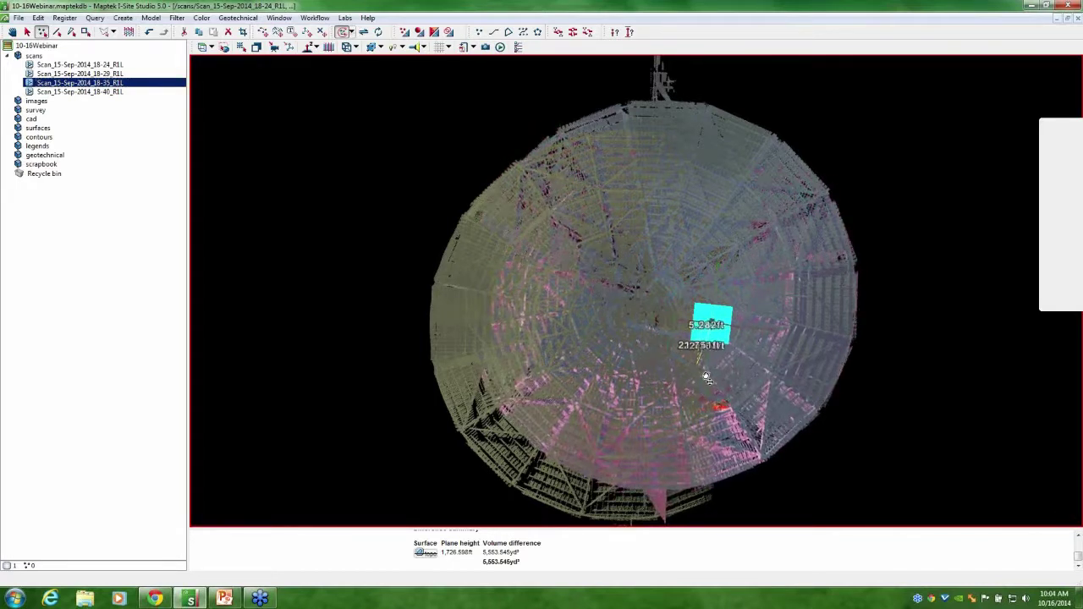
- Move scan 18-40 horizontally in plan view so its circular outline overlaps the other scans
{"action": "left_click", "coordinate": [108, 91]}
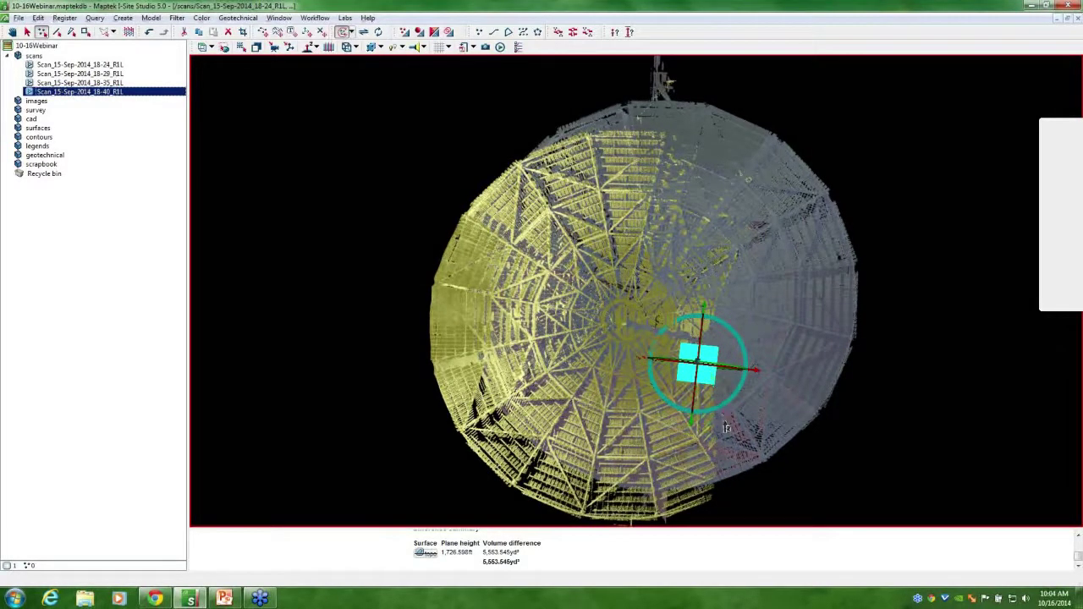
{"action": "right_click_drag", "start_coordinate": [725, 425], "coordinate": [711, 327]}
{"action": "scroll", "coordinate": [702, 375], "scroll_direction": "up", "scroll_amount": 5}
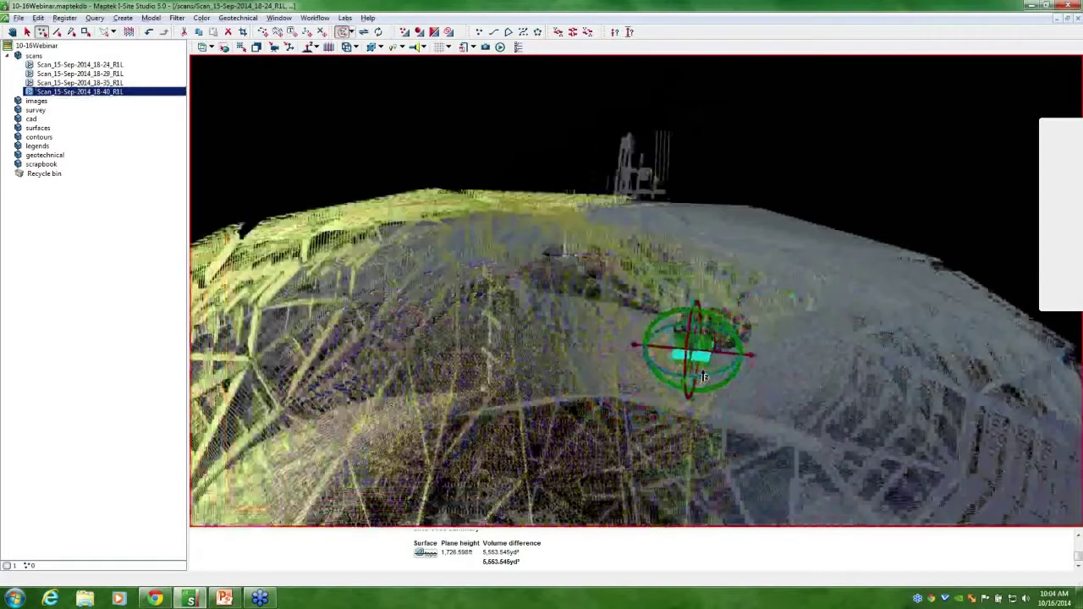
{"action": "scroll", "coordinate": [704, 376], "scroll_direction": "up", "scroll_amount": 2}
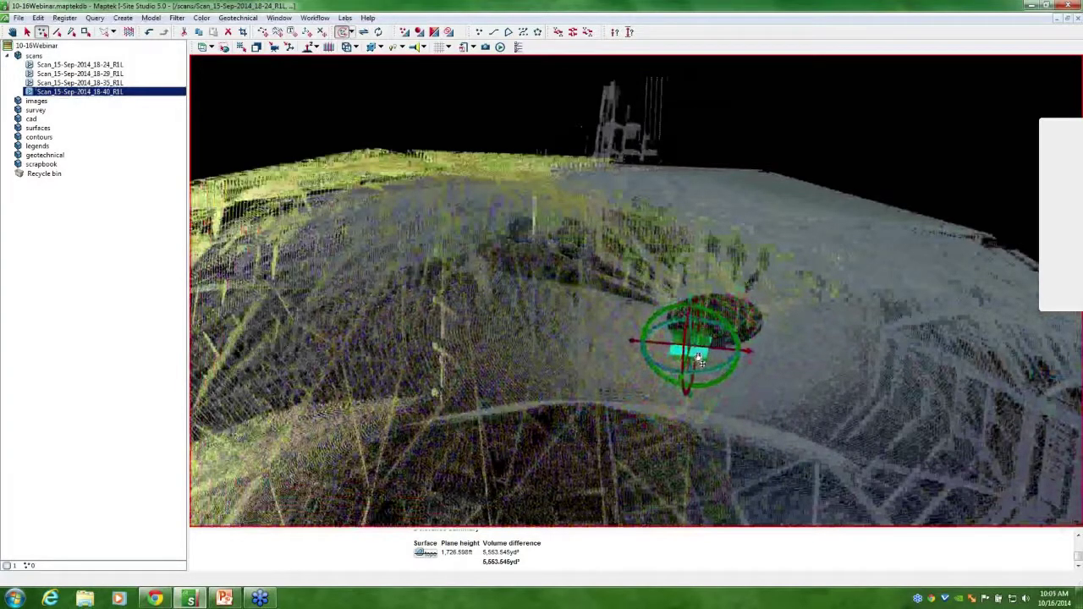
{"action": "scroll", "coordinate": [783, 335], "scroll_direction": "down", "scroll_amount": 4}
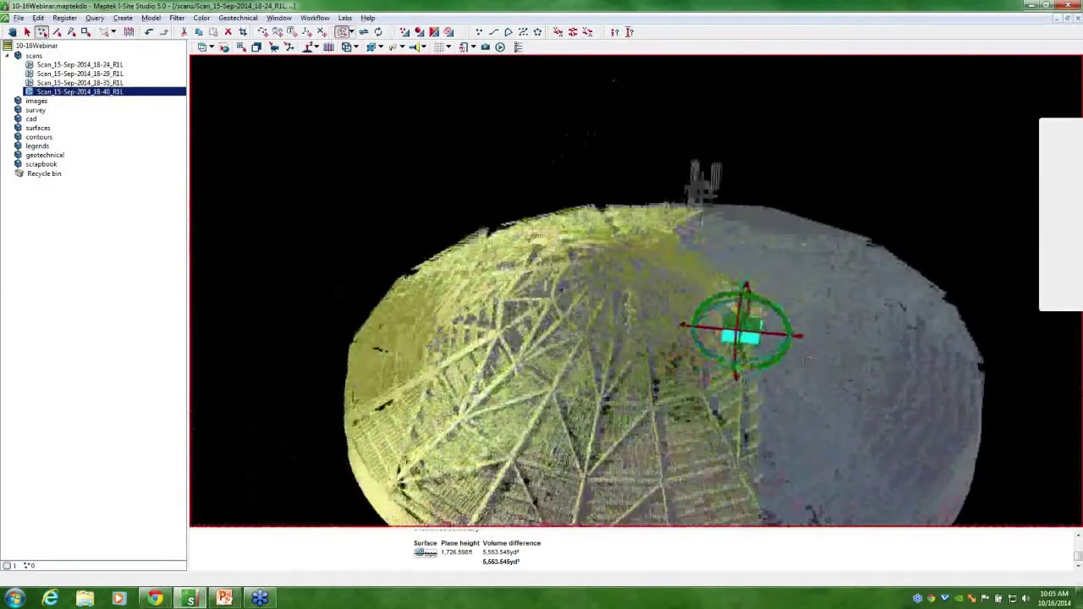
{"action": "right_click_drag", "start_coordinate": [807, 360], "coordinate": [810, 397]}
{"action": "scroll", "coordinate": [810, 397], "scroll_direction": "down", "scroll_amount": 3}
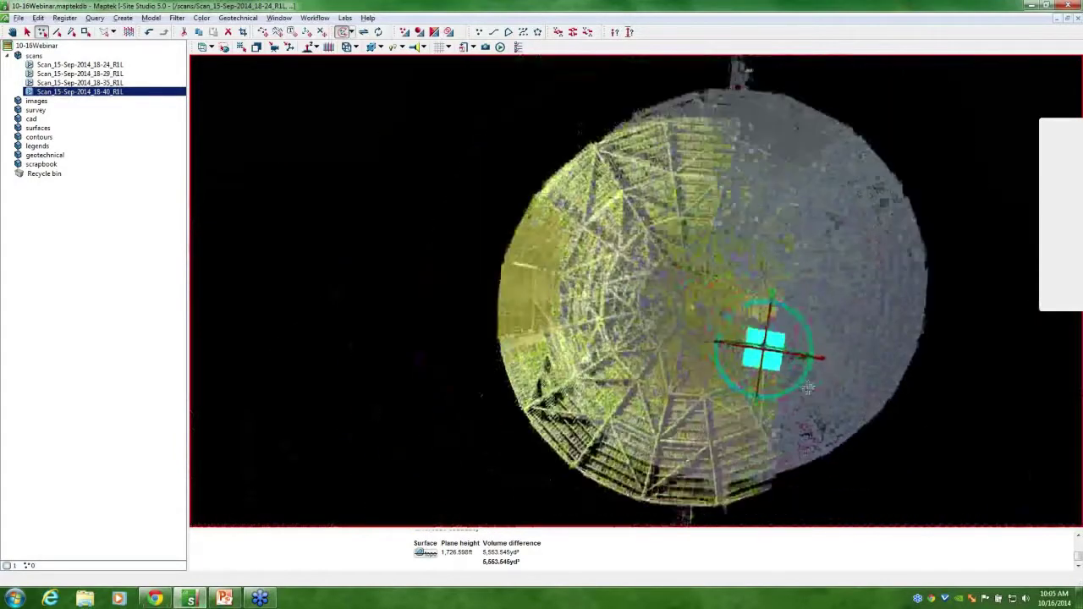
{"action": "middle_click_drag", "start_coordinate": [809, 389], "coordinate": [764, 406]}
{"action": "mouse_move", "coordinate": [733, 381]}
{"action": "left_mouse_down"}
{"action": "mouse_move", "coordinate": [754, 351]}
{"action": "mouse_move", "coordinate": [745, 358]}
{"action": "mouse_move", "coordinate": [774, 358]}
{"action": "mouse_move", "coordinate": [765, 347]}
{"action": "left_mouse_up"}
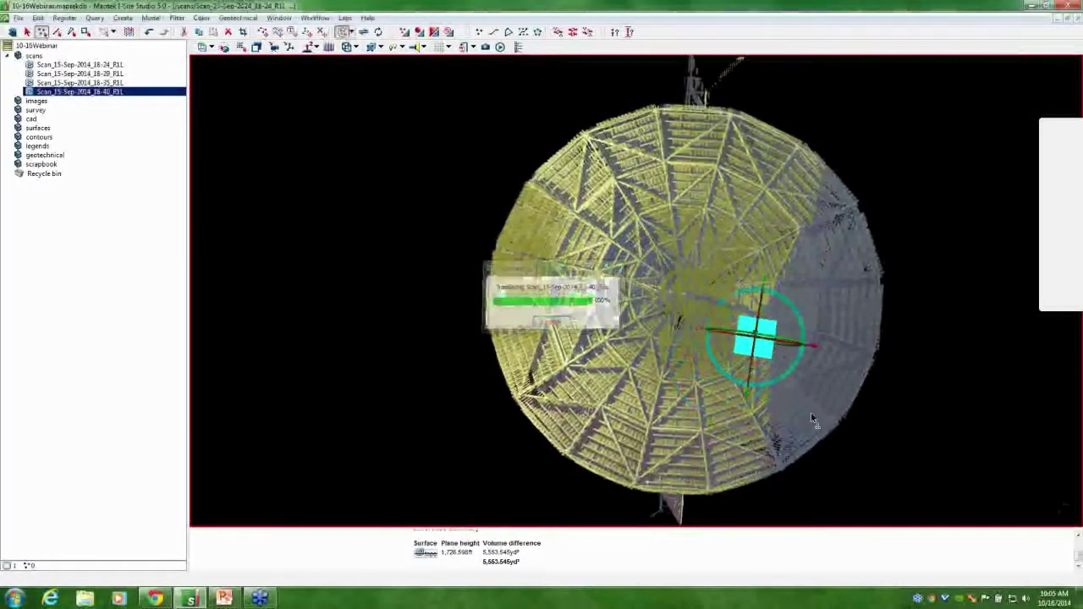
- Lower scan 18-40 vertically in side view so its roof and walls match scan 18-24
{"action": "left_click_drag", "start_coordinate": [811, 418], "coordinate": [682, 259]}
{"action": "scroll", "coordinate": [680, 258], "scroll_direction": "up", "scroll_amount": 2}
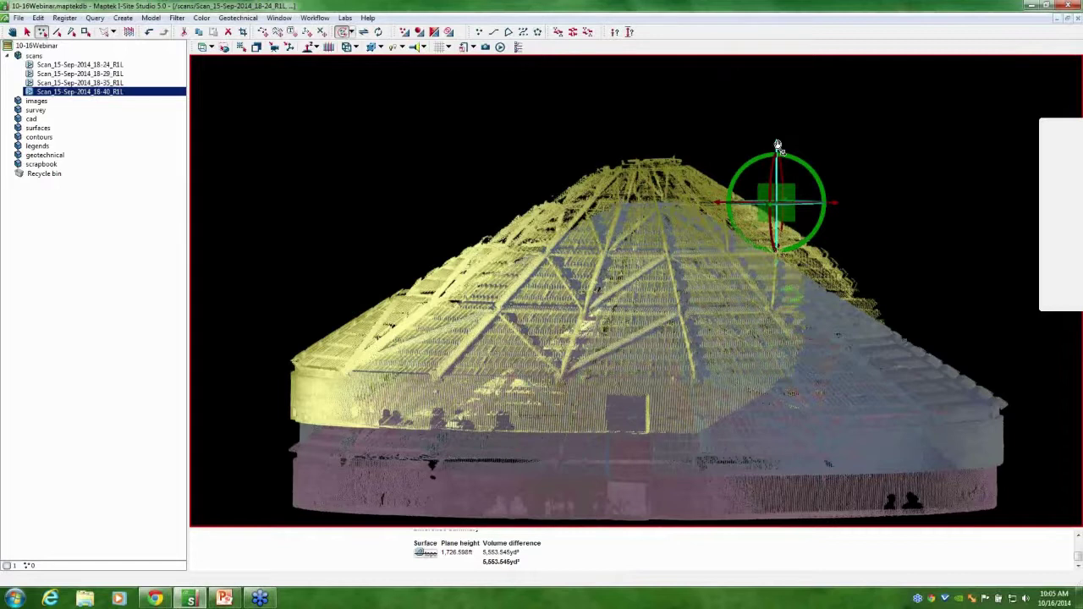
{"action": "left_click_drag", "start_coordinate": [778, 145], "coordinate": [780, 193]}
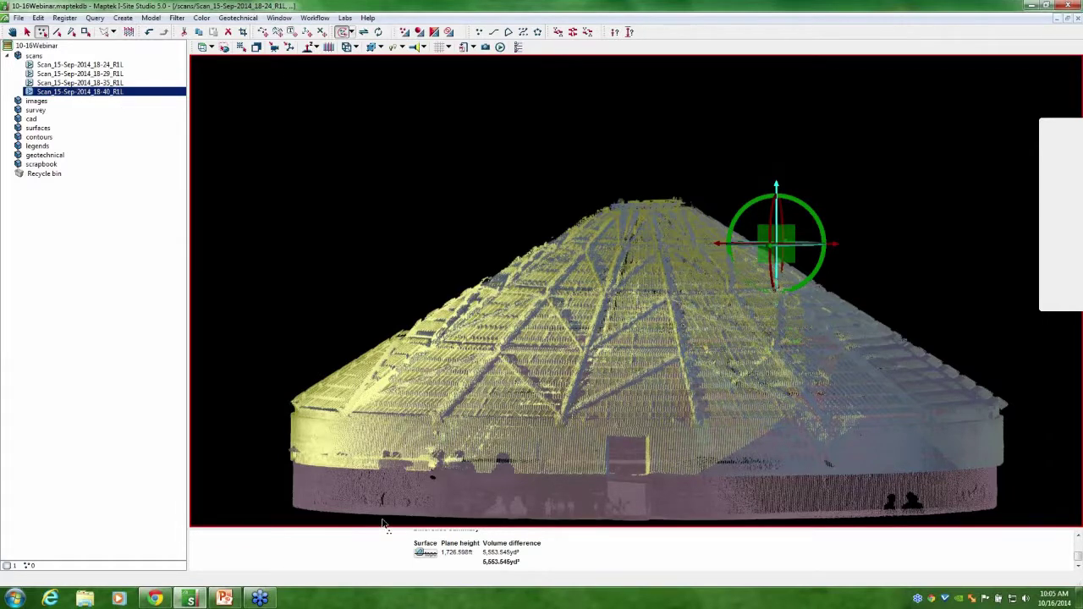
- Raise scan 18-35 vertically by about 13 ft so its base and roof line up with the other scans
{"action": "left_click", "coordinate": [95, 83]}
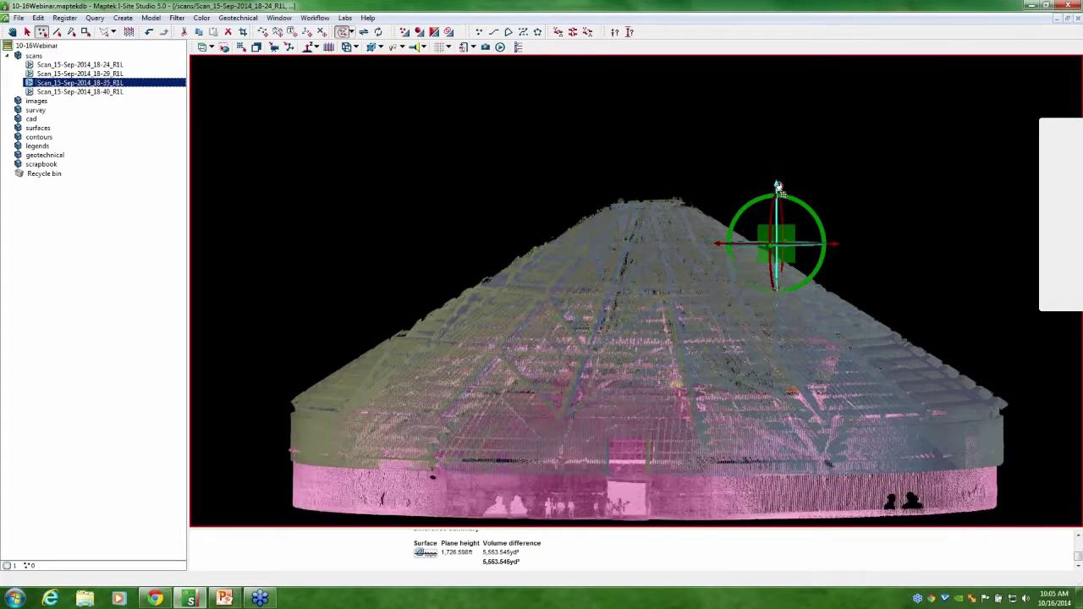
{"action": "left_click_drag", "start_coordinate": [779, 185], "coordinate": [781, 147]}
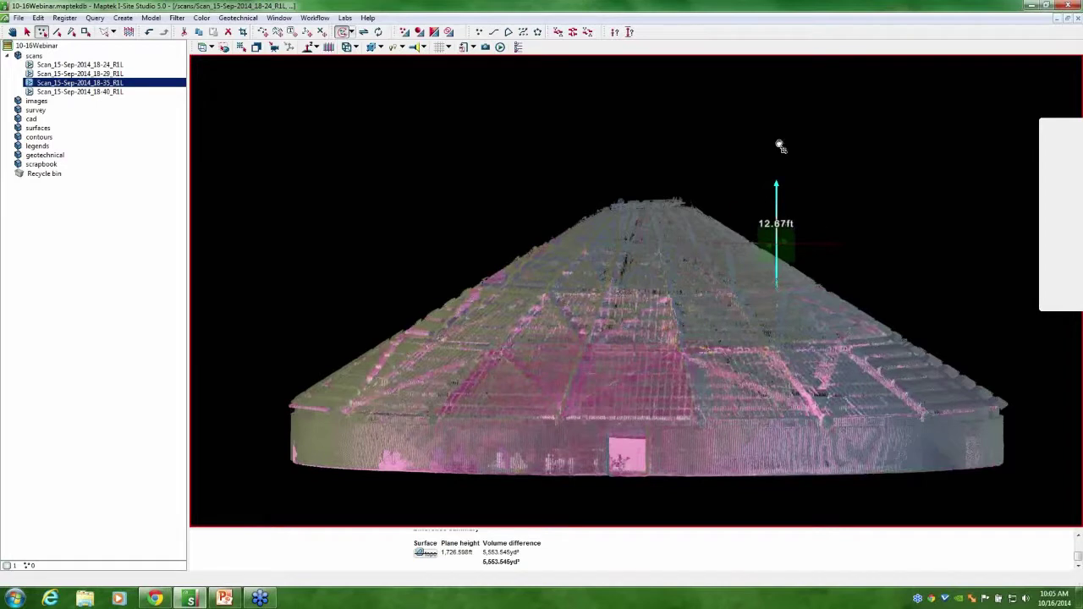
{"action": "left_click_drag", "start_coordinate": [779, 144], "coordinate": [777, 142]}
- Start a Global registration with Scan_15-Sep-2014_18-24_R1L as the fixed reference data
{"action": "right_click_drag", "start_coordinate": [663, 181], "coordinate": [635, 334]}
{"action": "middle_click_drag", "start_coordinate": [635, 334], "coordinate": [576, 474]}
{"action": "scroll", "coordinate": [575, 474], "scroll_direction": "down", "scroll_amount": 3}
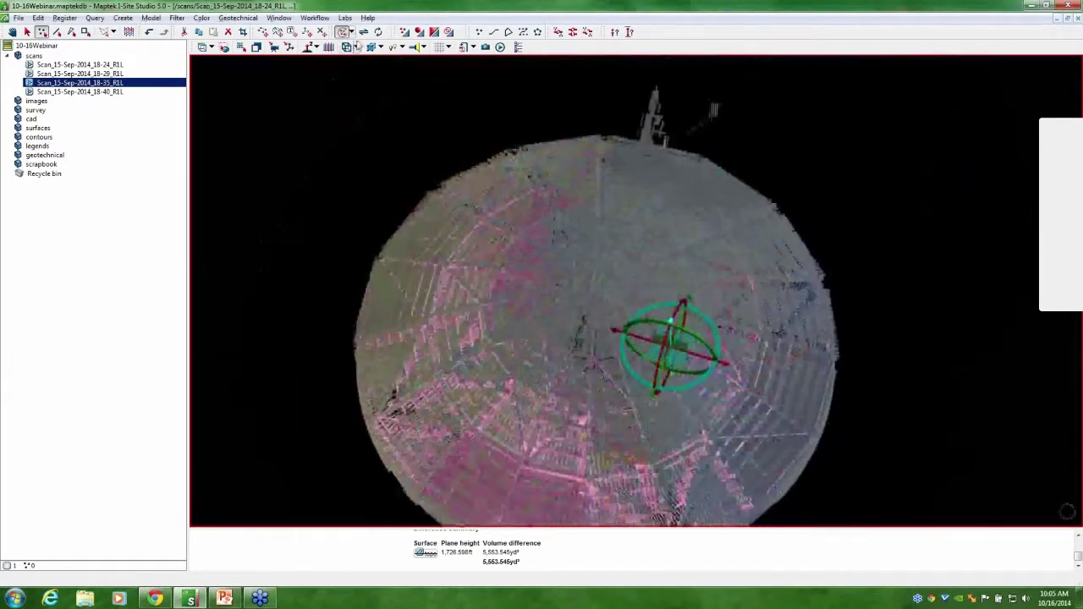
{"action": "left_click", "coordinate": [64, 17]}
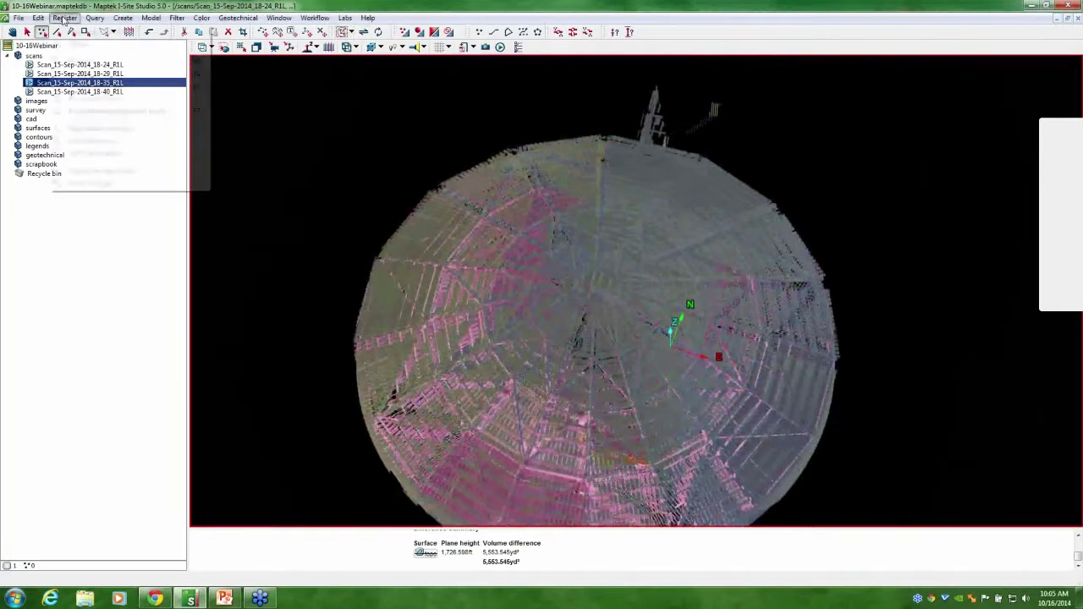
{"action": "left_click", "coordinate": [74, 42]}
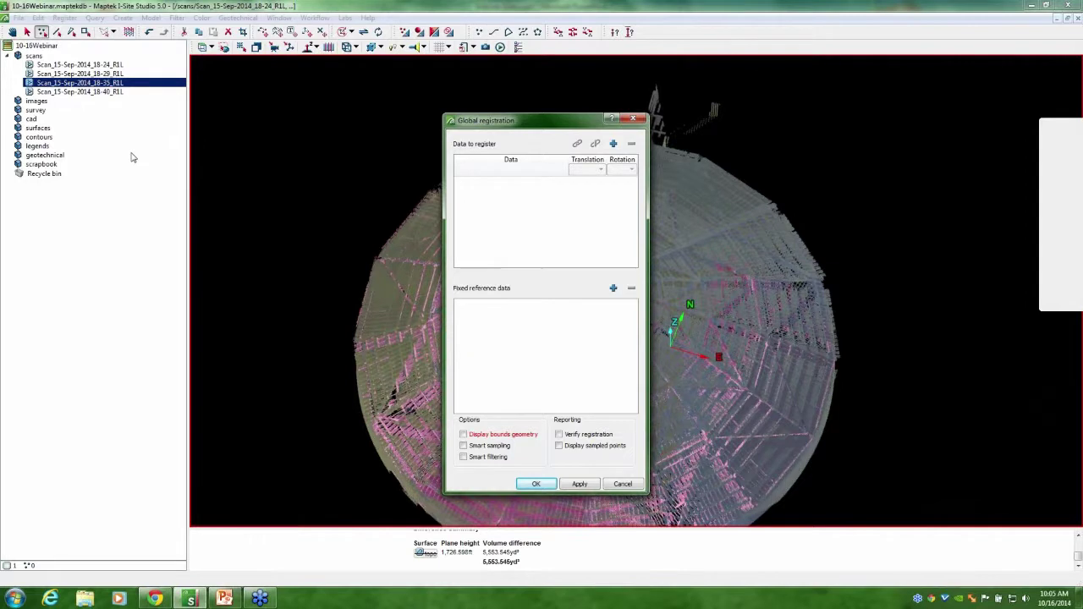
{"action": "left_click", "coordinate": [74, 65]}
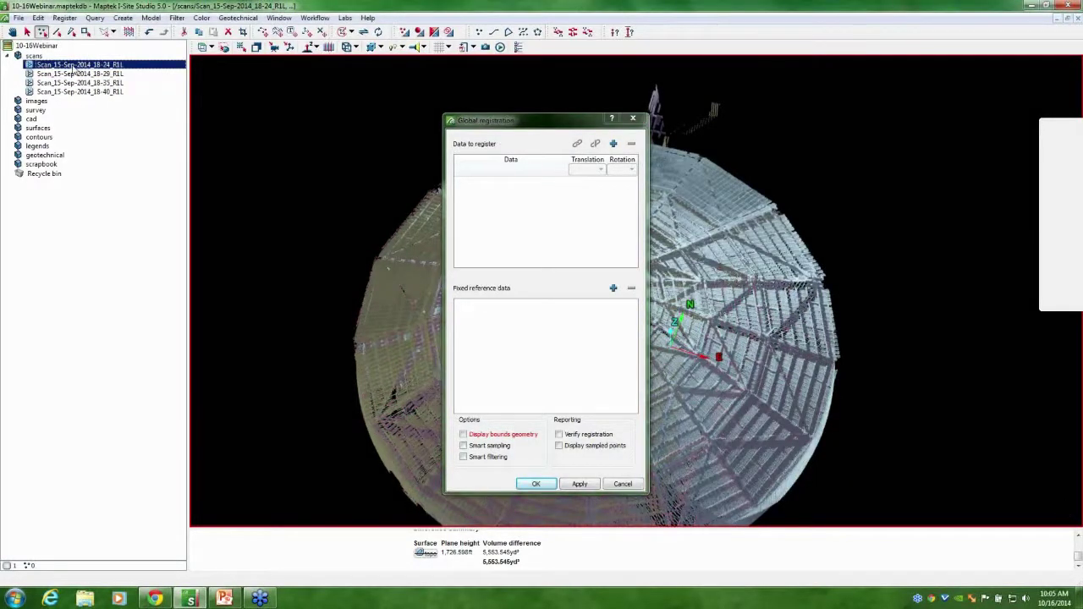
{"action": "left_click_drag", "start_coordinate": [75, 67], "coordinate": [498, 344]}
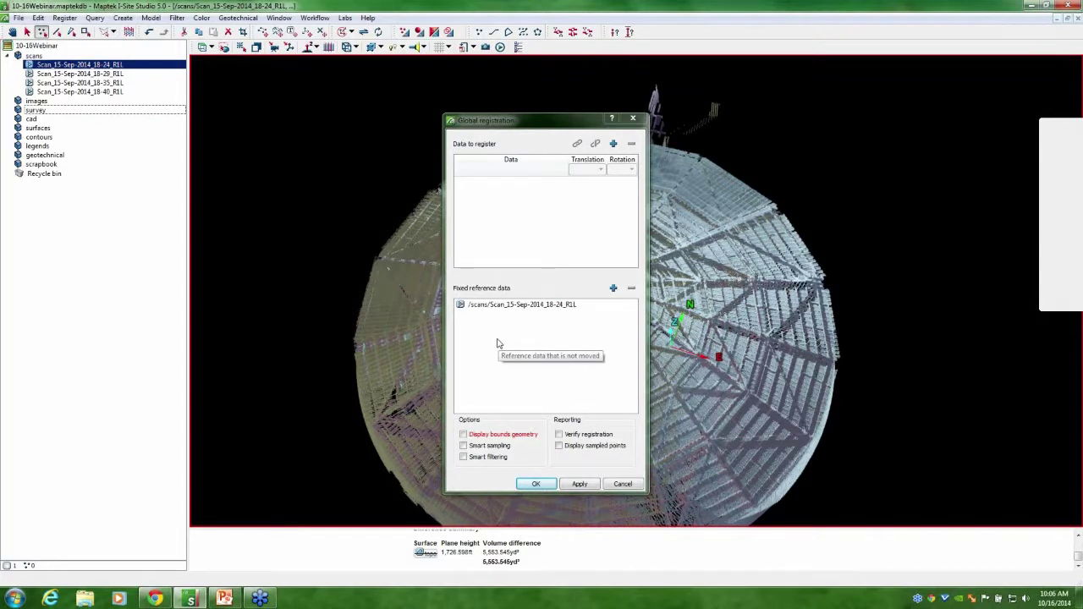
- Add scans 18-29, 18-35 and 18-40 as the data to register and apply the global registration
{"action": "left_click_drag", "start_coordinate": [112, 74], "coordinate": [110, 93]}
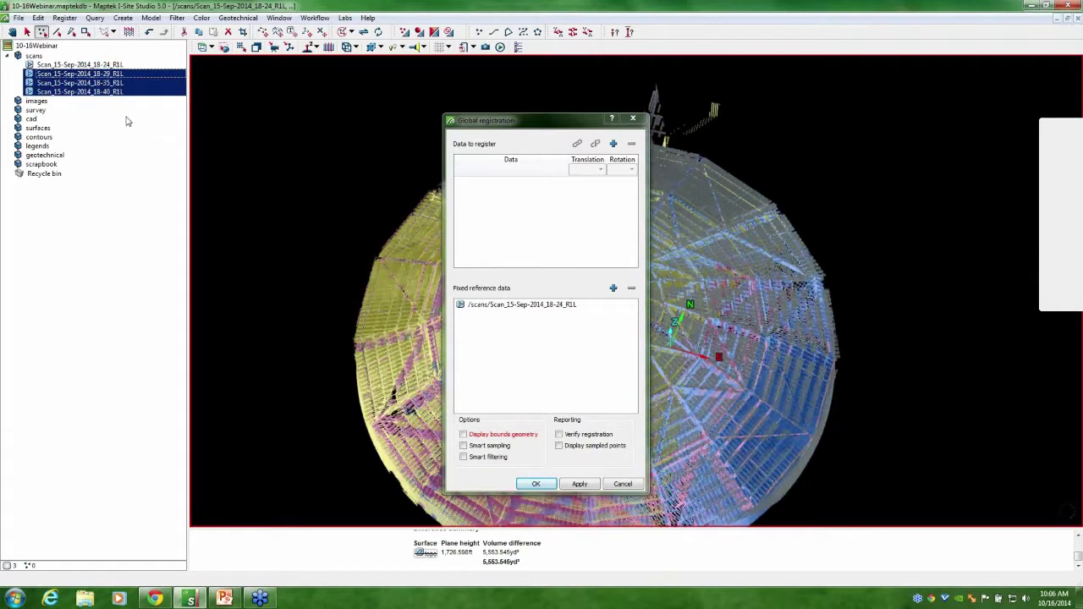
{"action": "left_click_drag", "start_coordinate": [127, 95], "coordinate": [563, 249]}
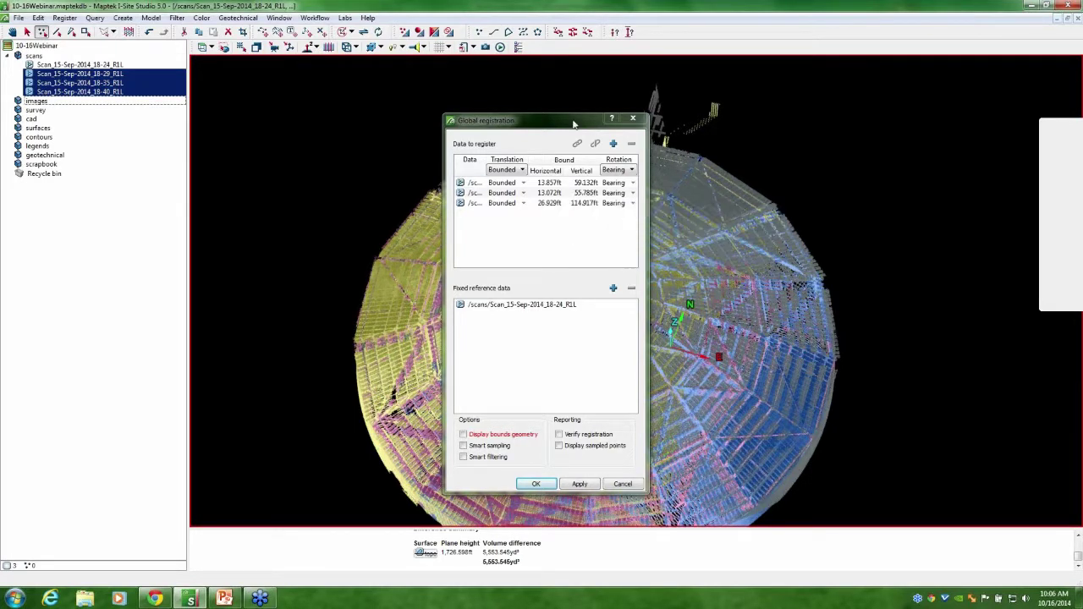
{"action": "left_click_drag", "start_coordinate": [507, 120], "coordinate": [212, 112]}
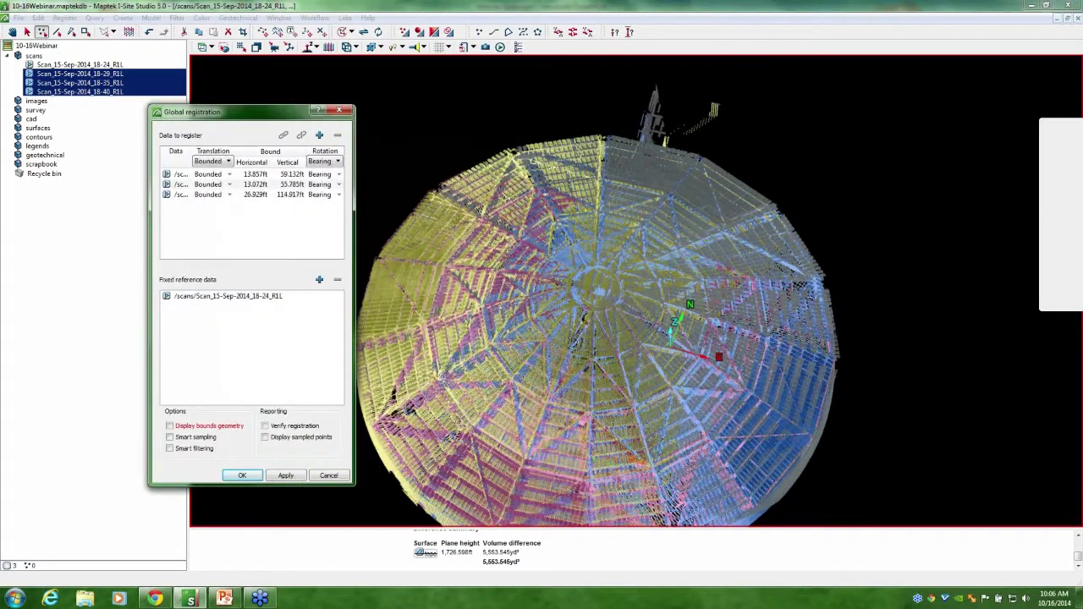
{"action": "right_click_drag", "start_coordinate": [435, 347], "coordinate": [436, 395]}
{"action": "left_click", "coordinate": [287, 475]}
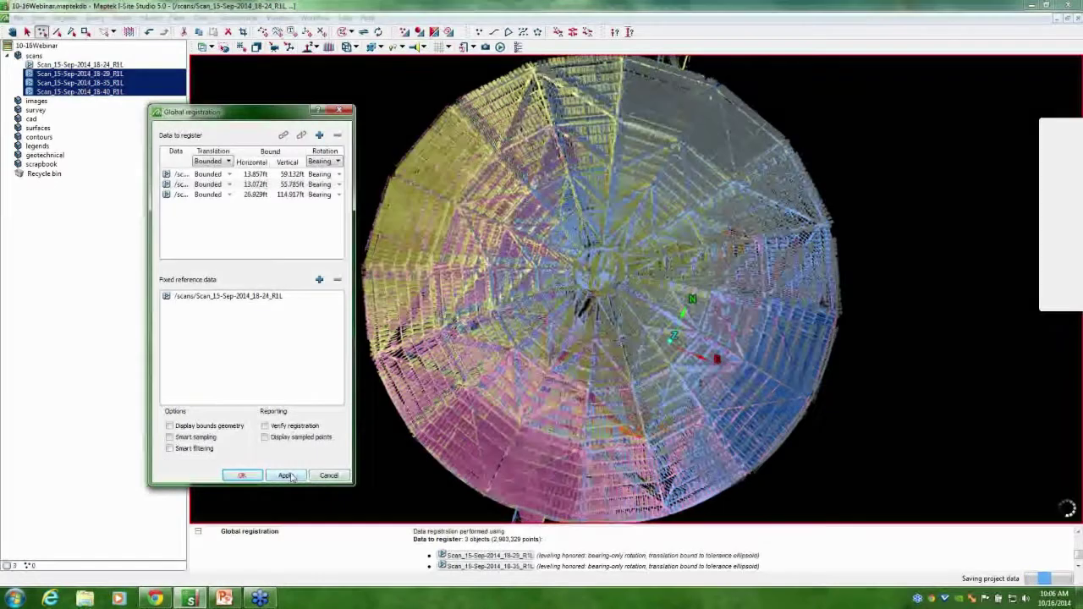
- Run the global registration of the three scans again and close the registration settings
{"action": "left_click", "coordinate": [286, 476]}
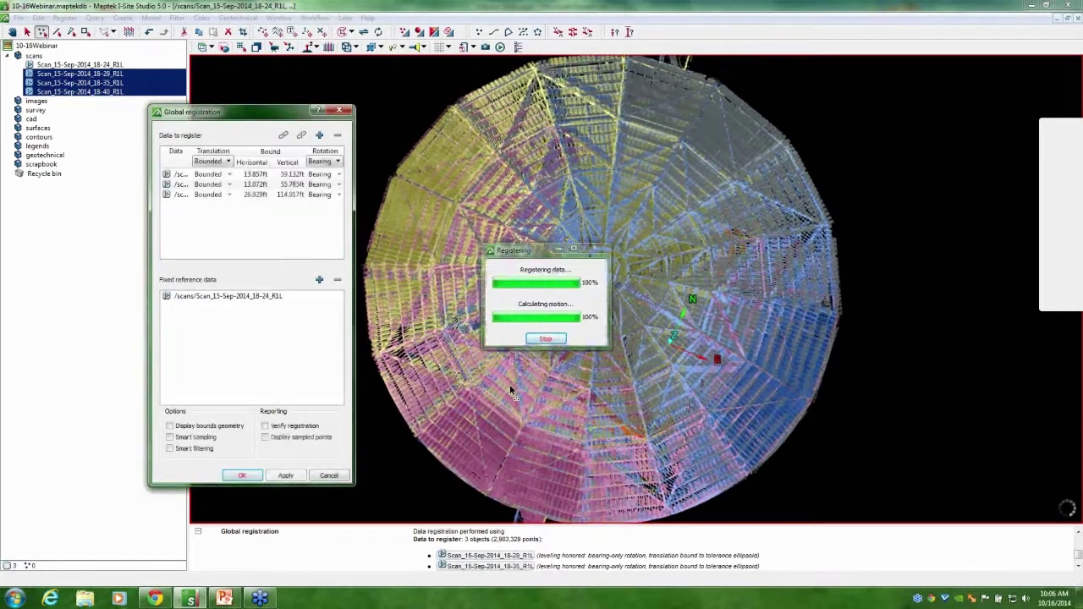
{"action": "left_click", "coordinate": [341, 111]}
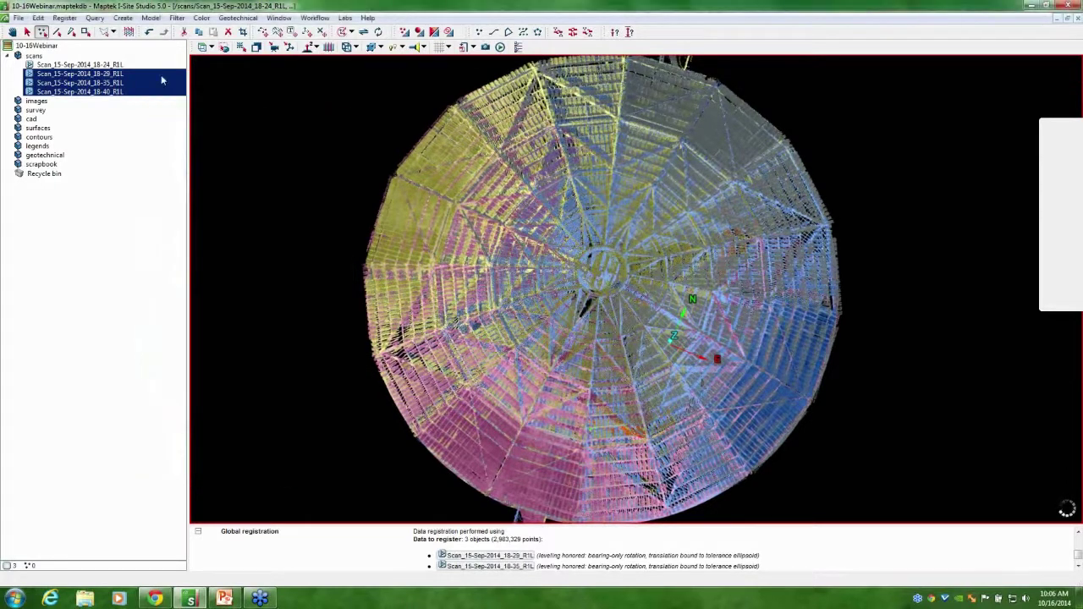
- Select all four scans and crop them in plan view to a polygon drawn just inside the building's outer edge
{"action": "left_click", "coordinate": [96, 66], "text": "ctrl"}
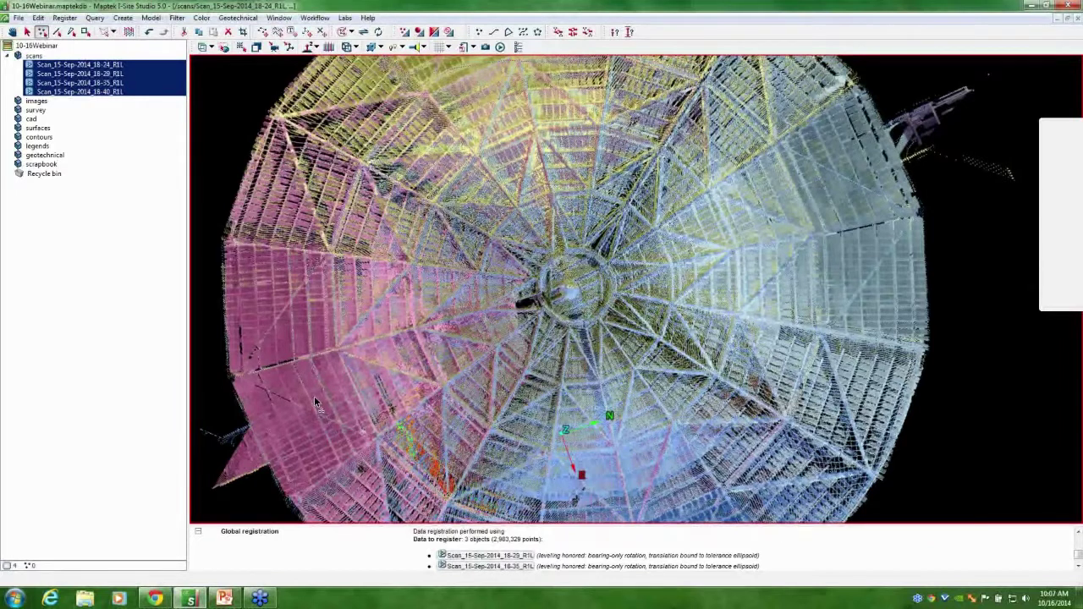
{"action": "left_click", "coordinate": [299, 313]}
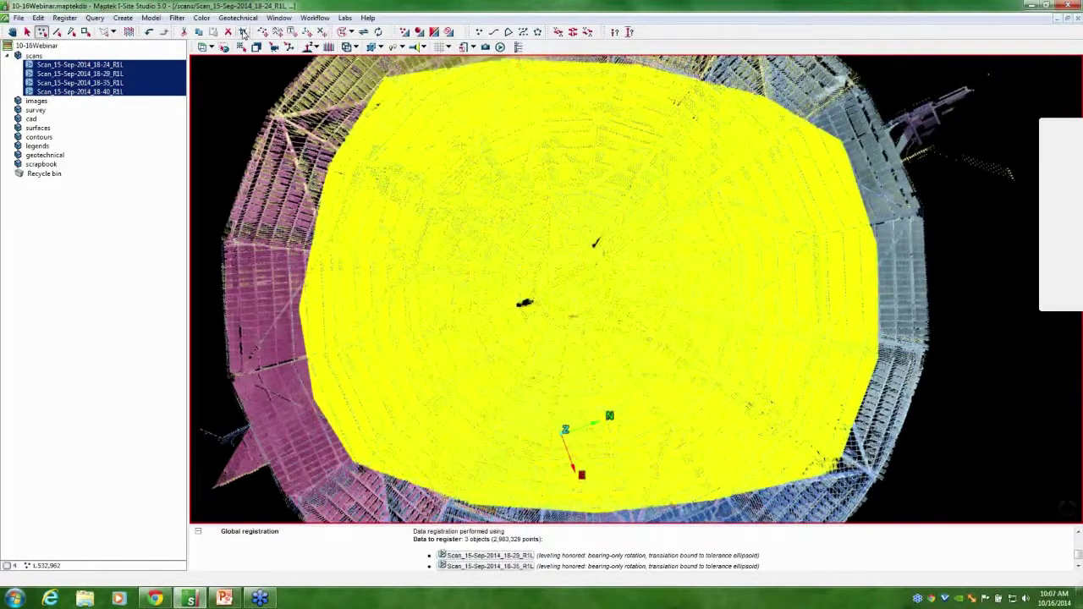
{"action": "left_click", "coordinate": [243, 32]}
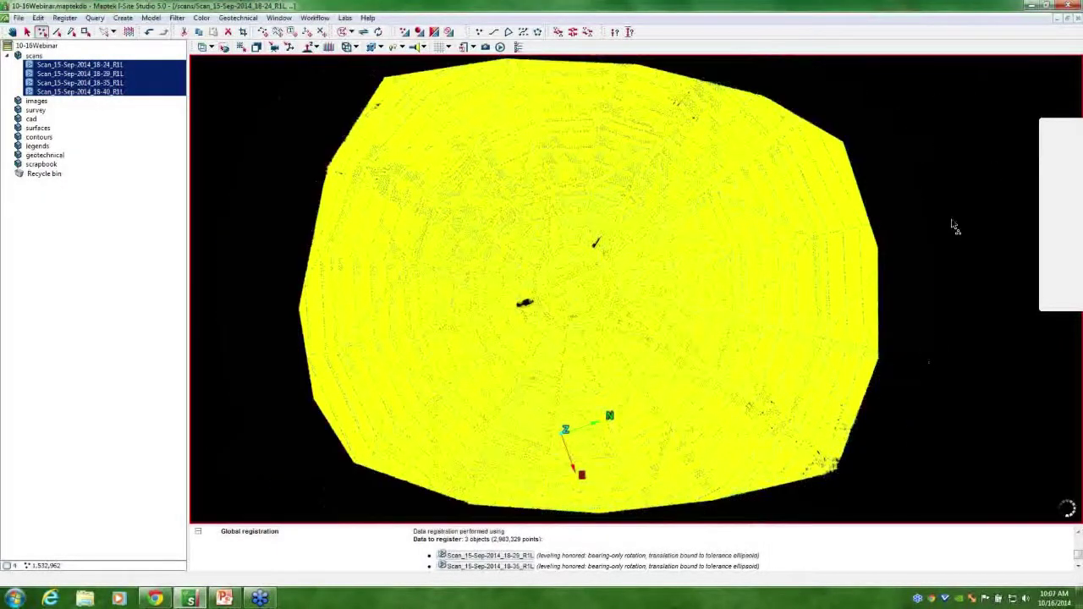
- In side view, outline the dome roof above the stockpile with a polygon and delete the enclosed points
{"action": "left_click_drag", "start_coordinate": [895, 363], "coordinate": [646, 283]}
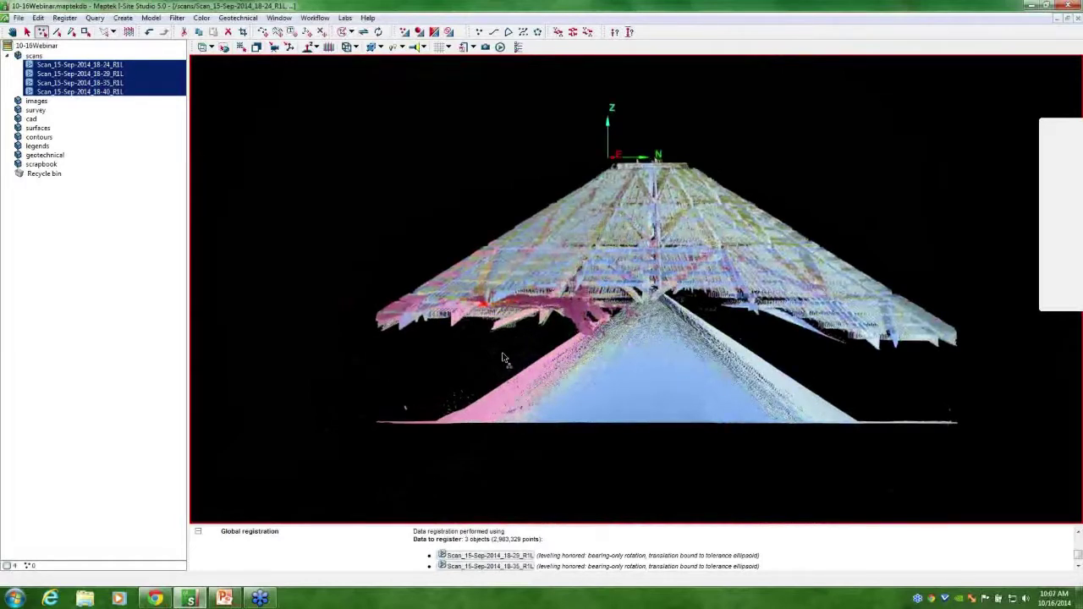
{"action": "left_click_drag", "start_coordinate": [503, 359], "coordinate": [606, 315]}
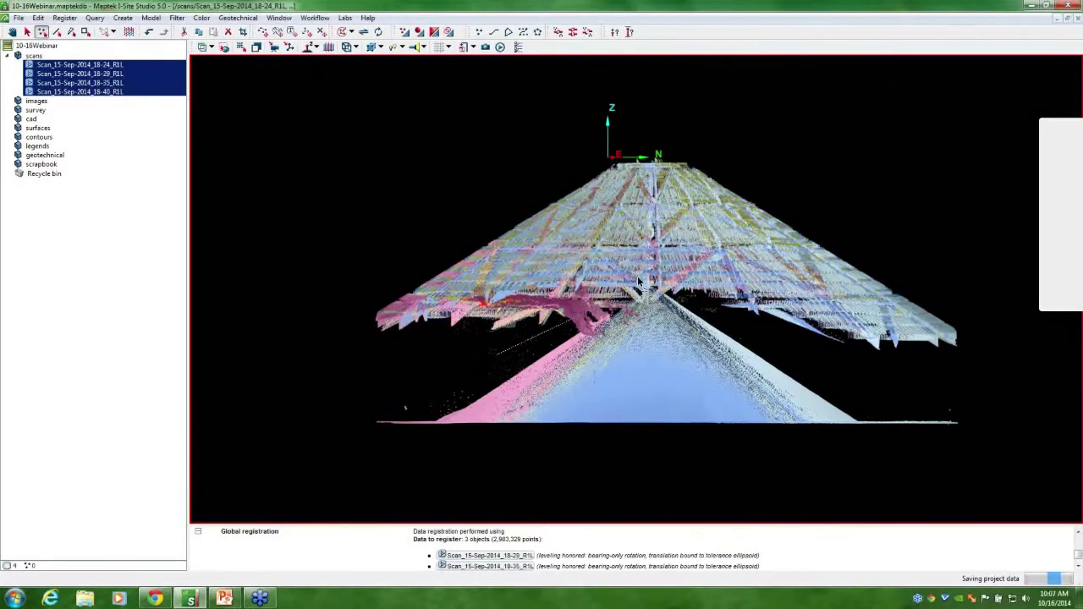
{"action": "mouse_move", "coordinate": [676, 295]}
{"action": "left_mouse_down"}
{"action": "mouse_move", "coordinate": [755, 348]}
{"action": "mouse_move", "coordinate": [927, 398]}
{"action": "mouse_move", "coordinate": [1005, 339]}
{"action": "mouse_move", "coordinate": [984, 212]}
{"action": "mouse_move", "coordinate": [715, 117]}
{"action": "mouse_move", "coordinate": [415, 178]}
{"action": "mouse_move", "coordinate": [346, 280]}
{"action": "mouse_move", "coordinate": [341, 361]}
{"action": "left_mouse_up"}
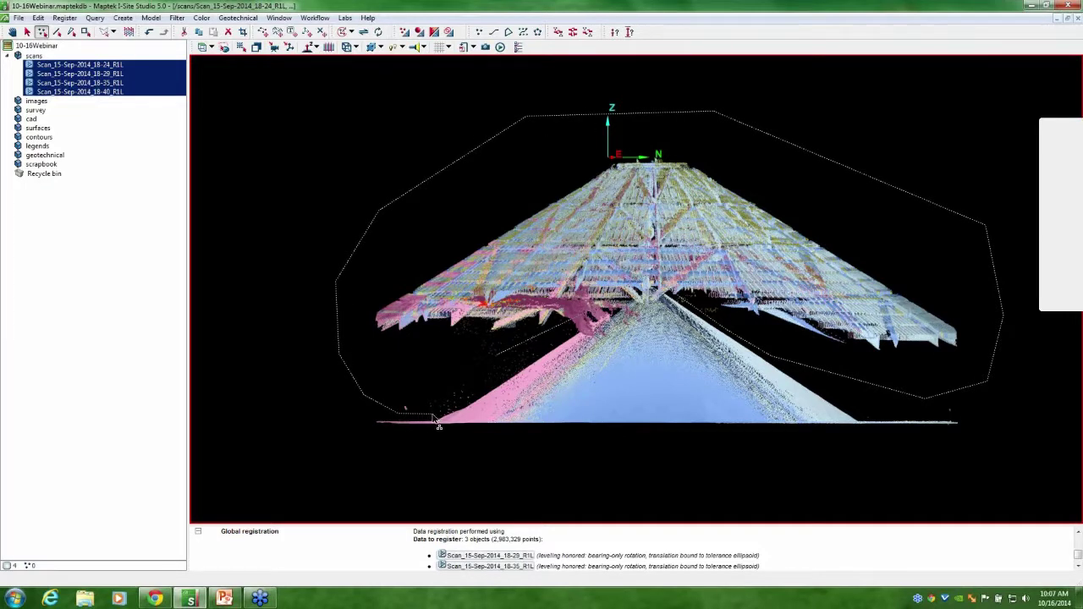
{"action": "mouse_move", "coordinate": [499, 378]}
{"action": "left_mouse_down"}
{"action": "mouse_move", "coordinate": [564, 347]}
{"action": "mouse_move", "coordinate": [554, 347]}
{"action": "left_mouse_up"}
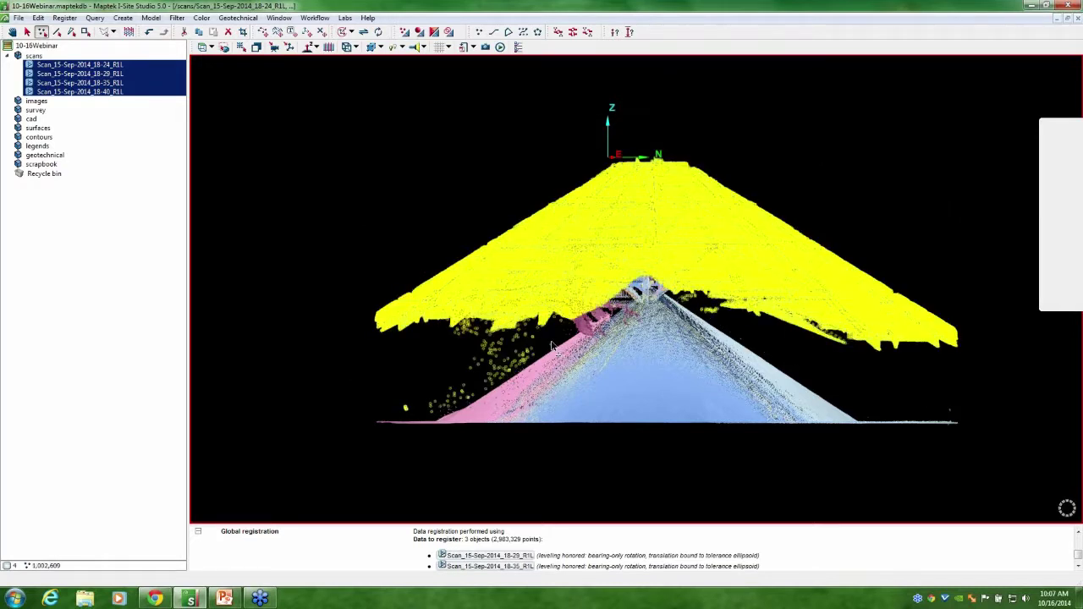
{"action": "key", "text": "Delete"}
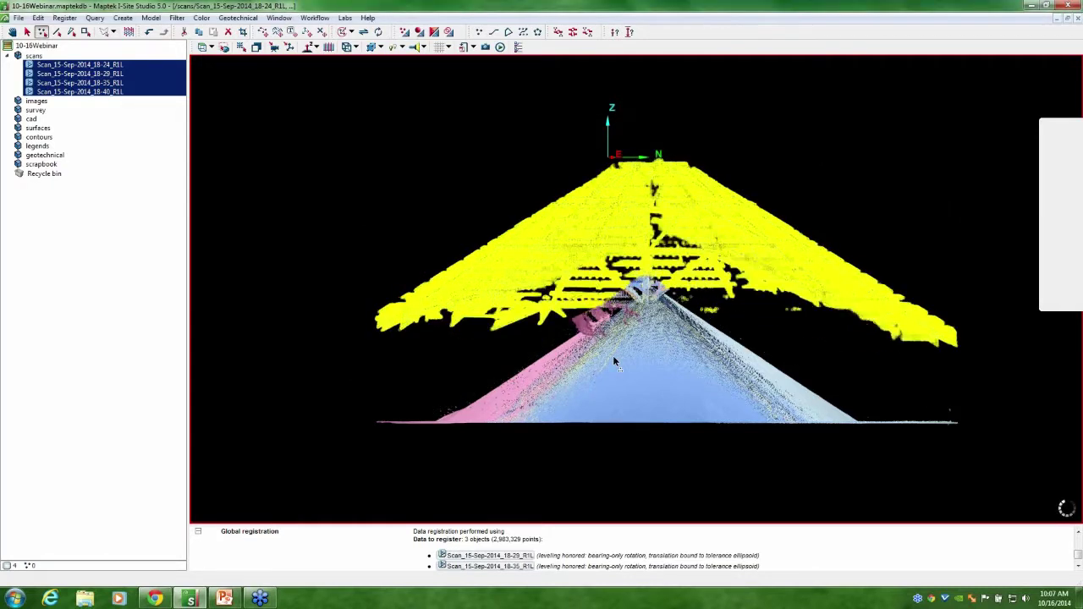
- Viewing the pile from another side, outline and delete the leftover roof fragments, the standing figures and stray points above the slopes
{"action": "right_click_drag", "start_coordinate": [547, 329], "coordinate": [751, 337]}
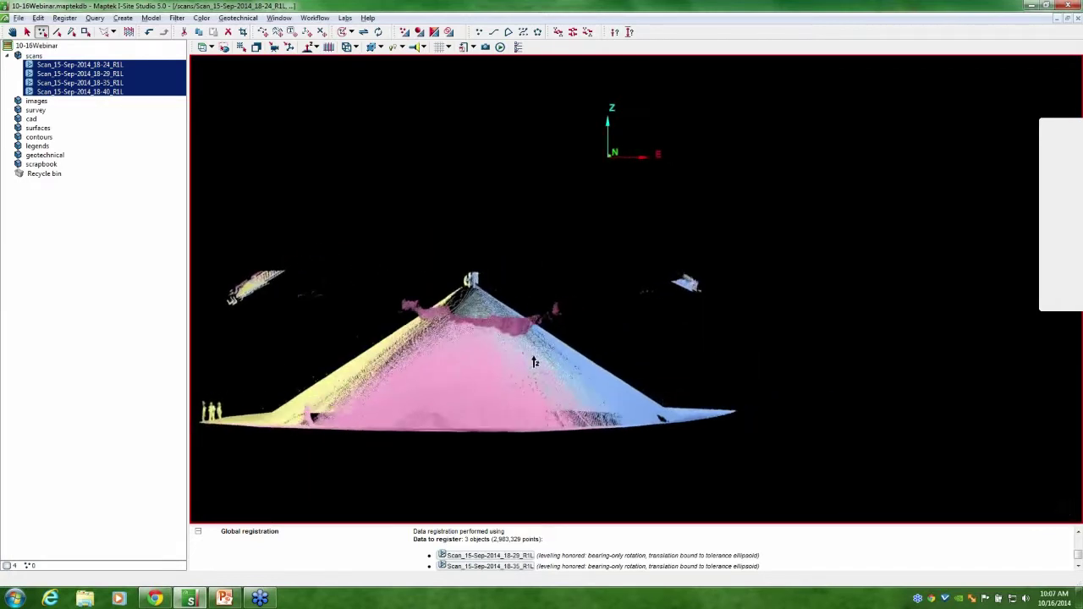
{"action": "middle_click_drag", "start_coordinate": [315, 360], "coordinate": [425, 335]}
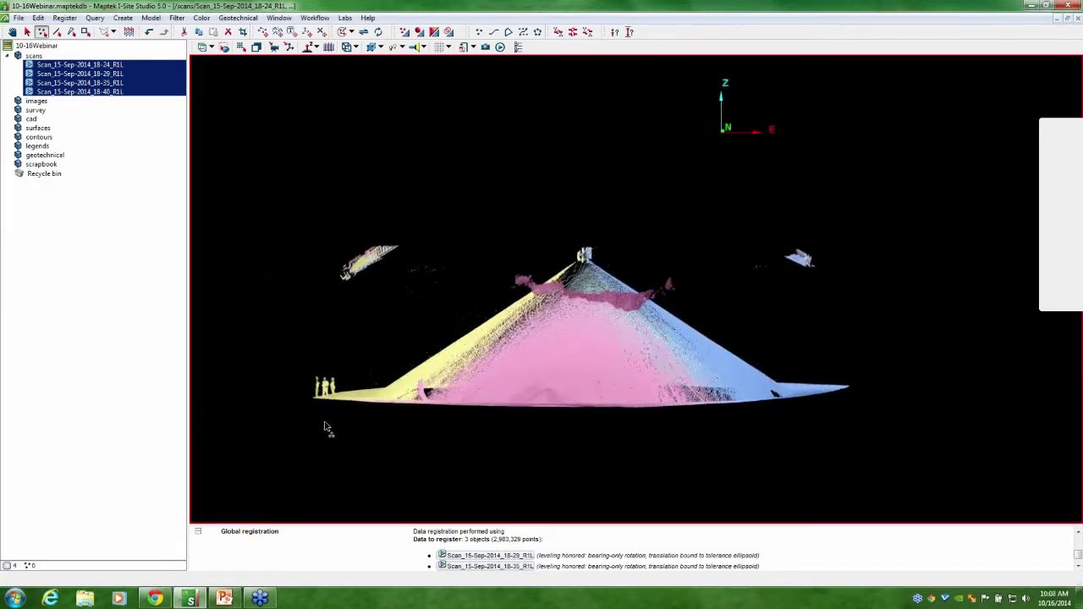
{"action": "left_click", "coordinate": [352, 363]}
{"action": "left_click", "coordinate": [452, 296]}
{"action": "left_click", "coordinate": [669, 294]}
{"action": "left_click", "coordinate": [718, 318]}
{"action": "left_click", "coordinate": [832, 333]}
{"action": "left_click", "coordinate": [894, 272]}
{"action": "left_click", "coordinate": [908, 197]}
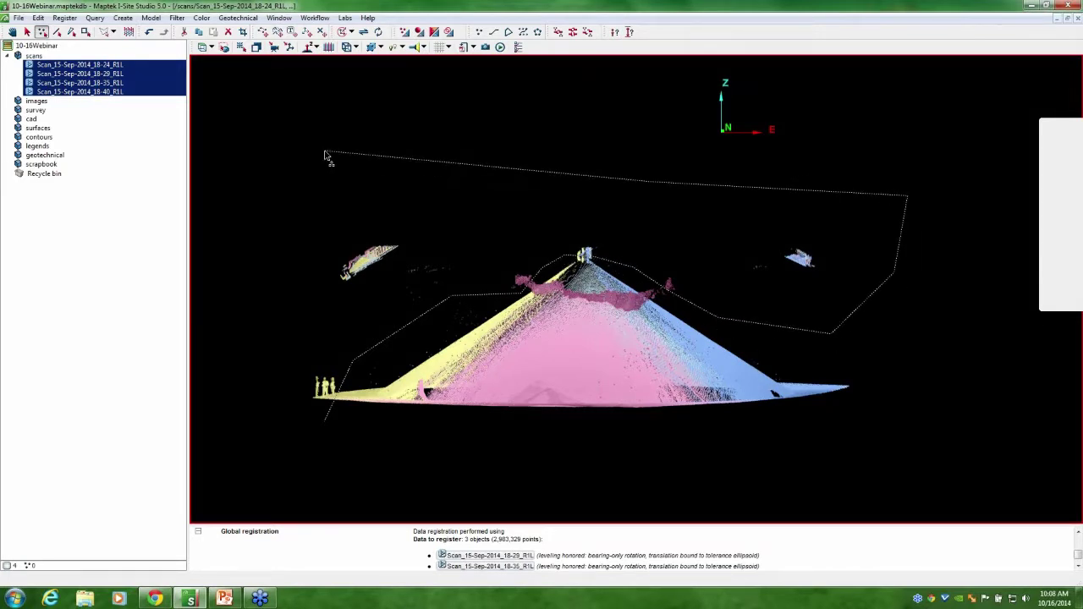
{"action": "double_click", "coordinate": [258, 225]}
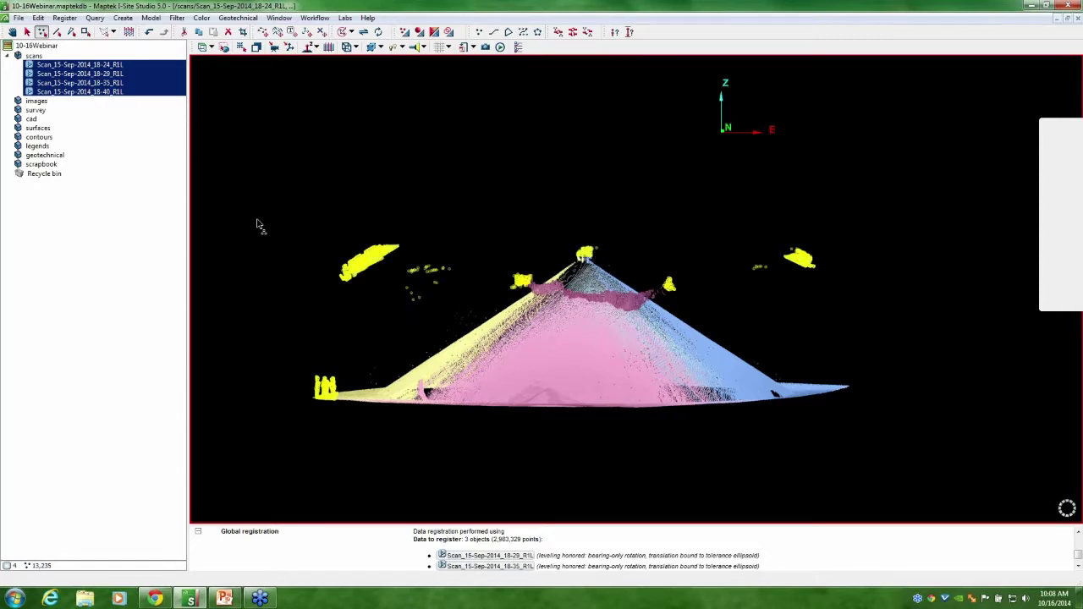
{"action": "key", "text": "Delete"}
{"action": "key", "text": "Delete"}
- Outline and delete the structure points standing above the stockpile's peak
{"action": "scroll", "coordinate": [603, 273], "scroll_direction": "up", "scroll_amount": 5}
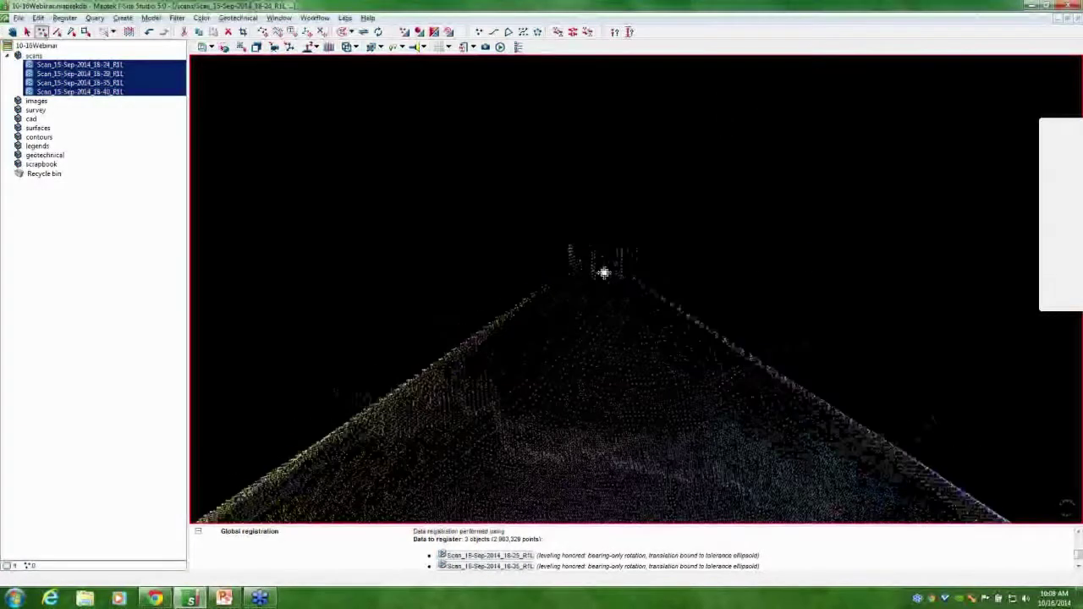
{"action": "scroll", "coordinate": [604, 272], "scroll_direction": "up", "scroll_amount": 2}
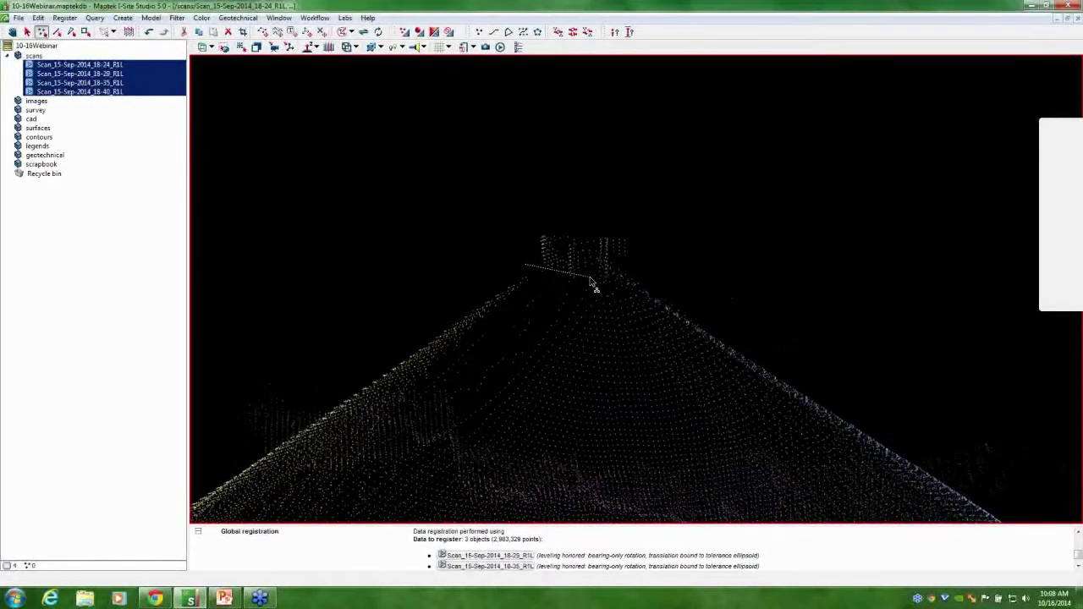
{"action": "mouse_move", "coordinate": [645, 242]}
{"action": "left_mouse_down"}
{"action": "mouse_move", "coordinate": [556, 193]}
{"action": "mouse_move", "coordinate": [526, 206]}
{"action": "left_mouse_up"}
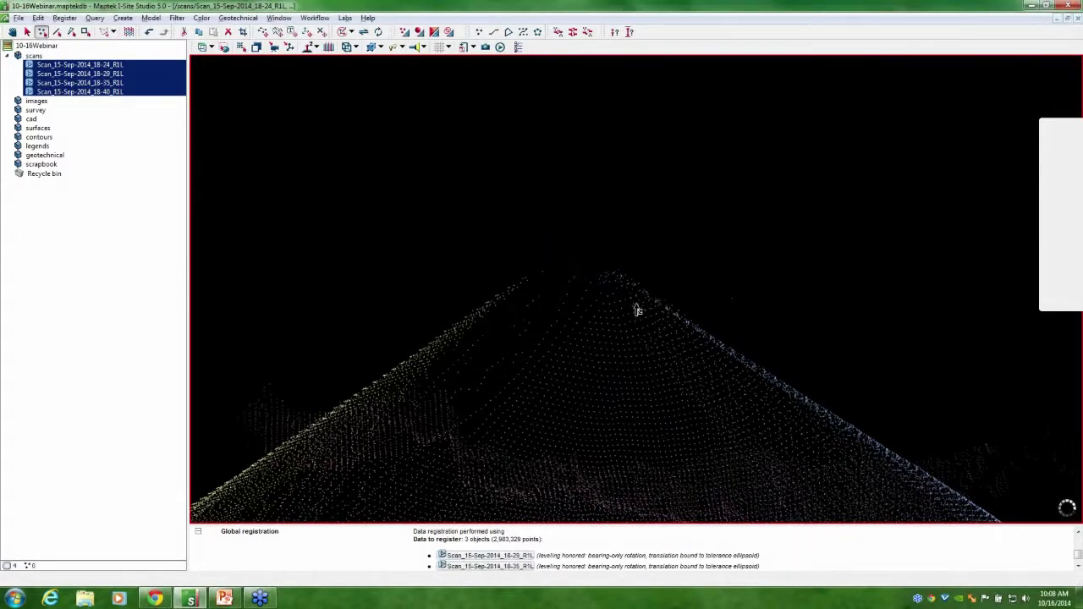
- Outline and delete the main clump of pink points projecting above the pile's upper slope
{"action": "scroll", "coordinate": [638, 307], "scroll_direction": "down", "scroll_amount": 5}
{"action": "right_click_drag", "start_coordinate": [754, 381], "coordinate": [570, 367]}
{"action": "scroll", "coordinate": [744, 372], "scroll_direction": "up", "scroll_amount": 4}
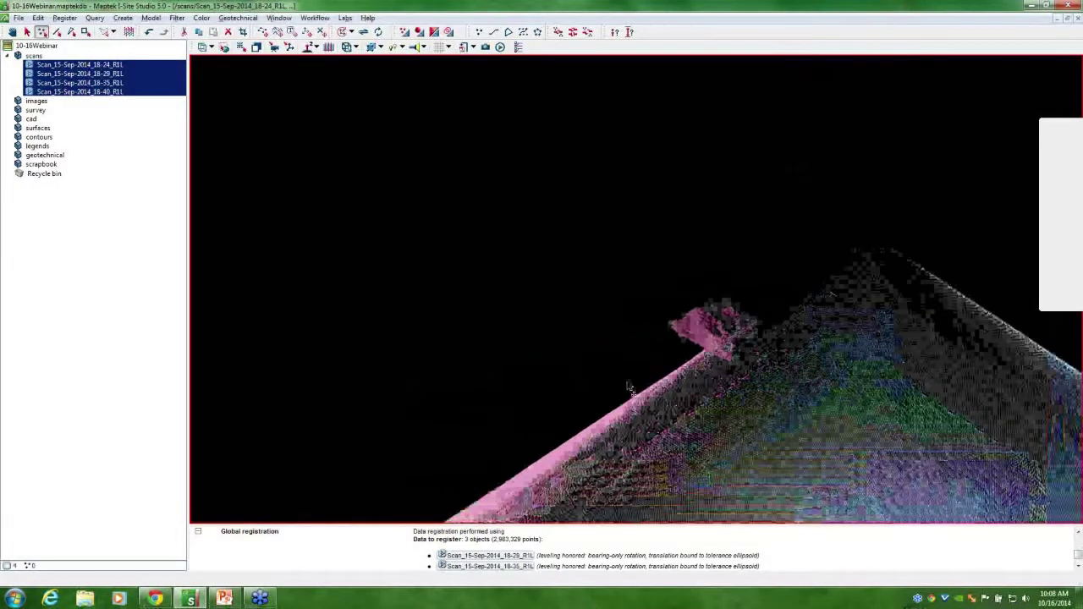
{"action": "mouse_move", "coordinate": [717, 347]}
{"action": "left_mouse_down"}
{"action": "mouse_move", "coordinate": [762, 321]}
{"action": "mouse_move", "coordinate": [844, 232]}
{"action": "mouse_move", "coordinate": [621, 196]}
{"action": "mouse_move", "coordinate": [585, 232]}
{"action": "left_mouse_up"}
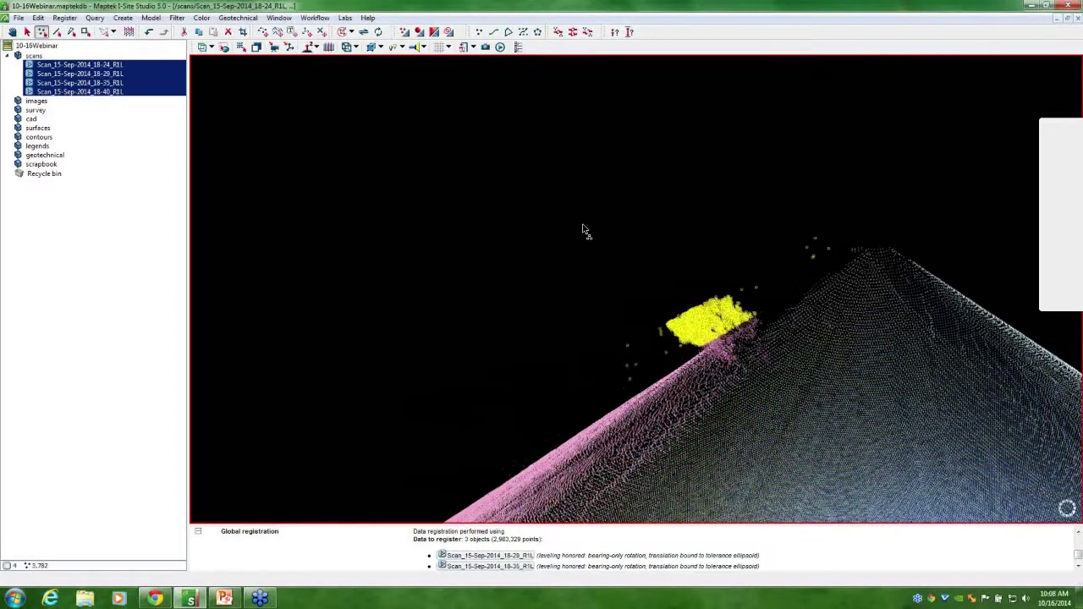
{"action": "key", "text": "Delete"}
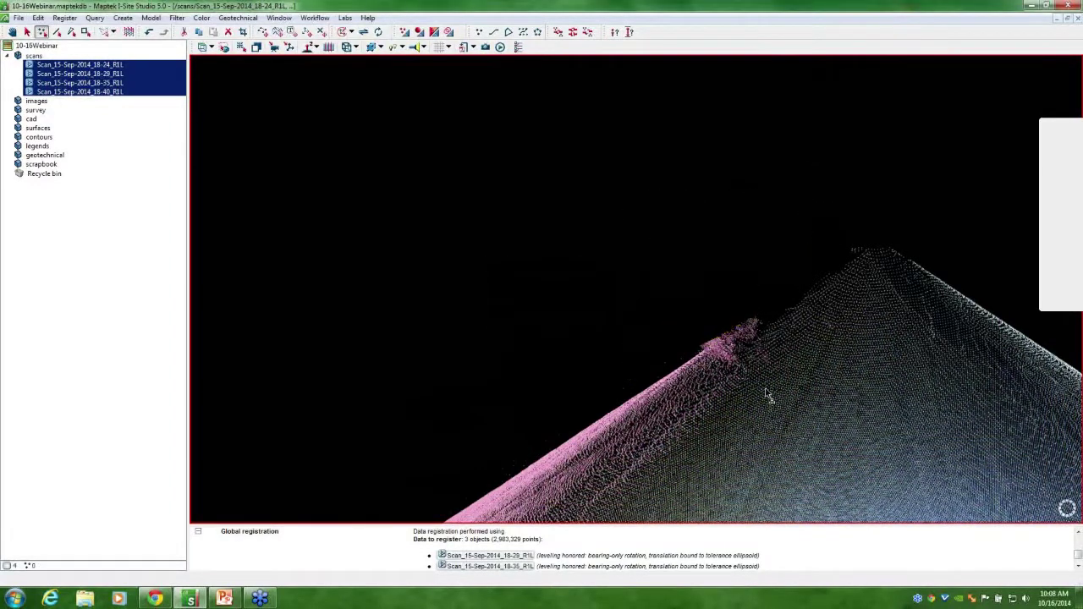
- From a rotated side view, outline and delete the remaining pink fragments and scattered noise points outside the pile's slope
{"action": "right_click_drag", "start_coordinate": [747, 370], "coordinate": [795, 382]}
{"action": "middle_click_drag", "start_coordinate": [795, 382], "coordinate": [728, 373]}
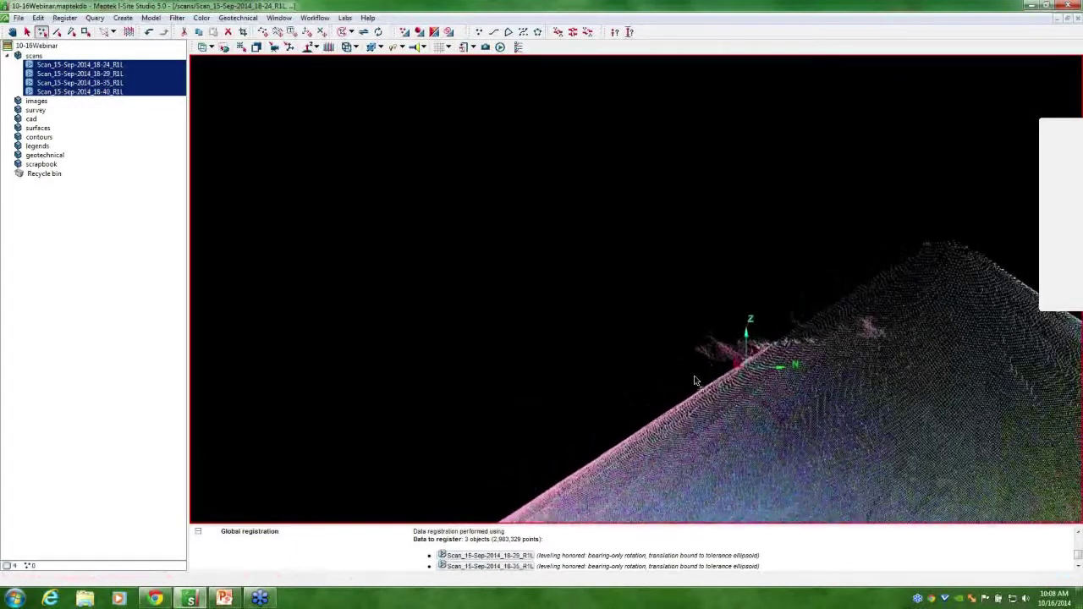
{"action": "left_click_drag", "start_coordinate": [691, 393], "coordinate": [740, 368]}
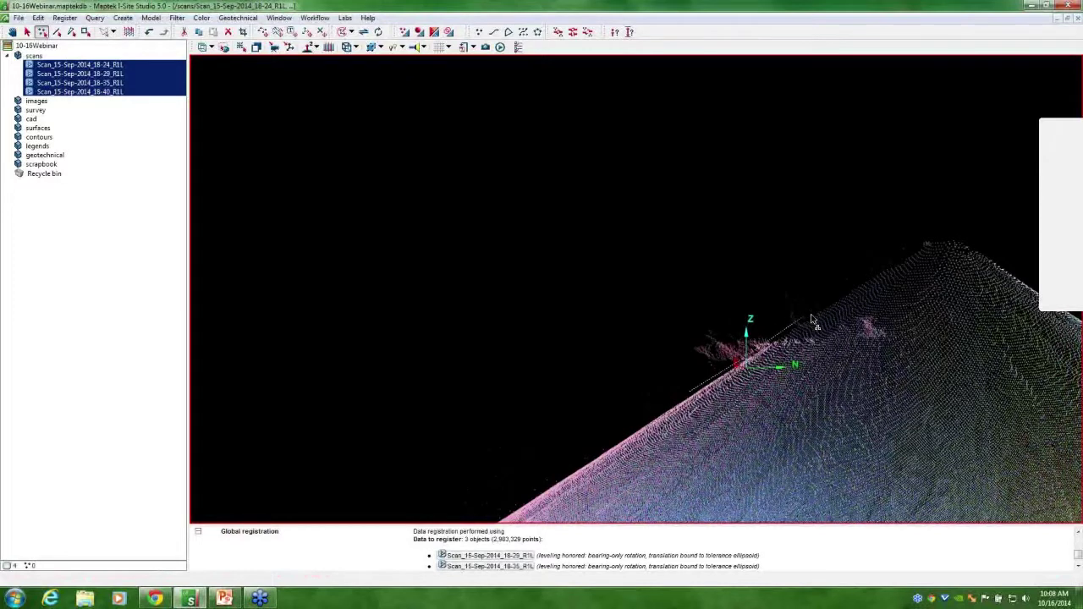
{"action": "left_click", "coordinate": [769, 215]}
{"action": "left_click", "coordinate": [429, 179]}
{"action": "left_click", "coordinate": [321, 271]}
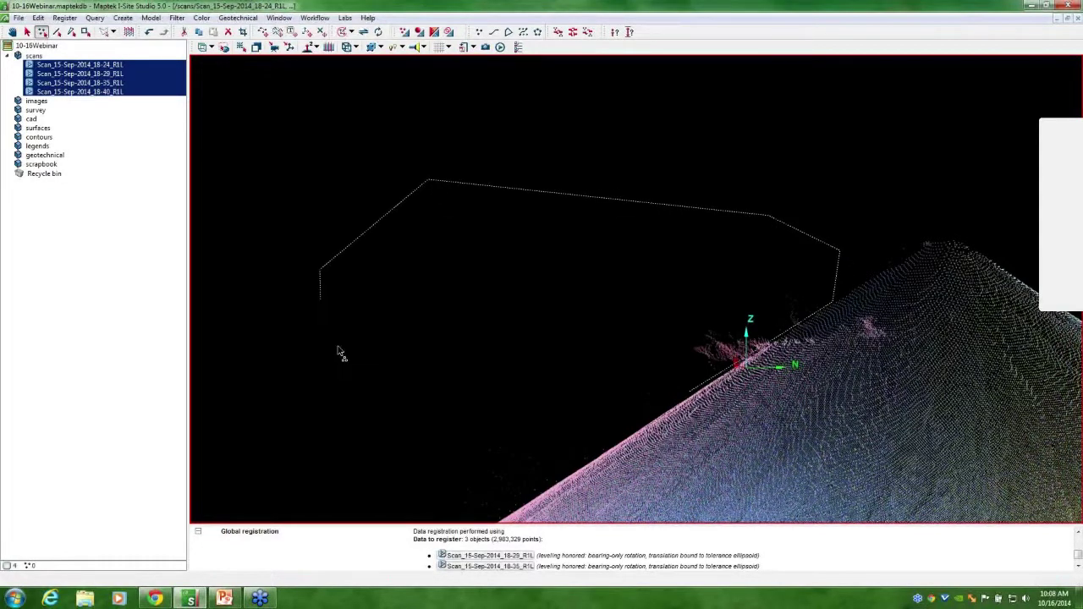
{"action": "left_click", "coordinate": [356, 466]}
{"action": "left_click", "coordinate": [463, 518]}
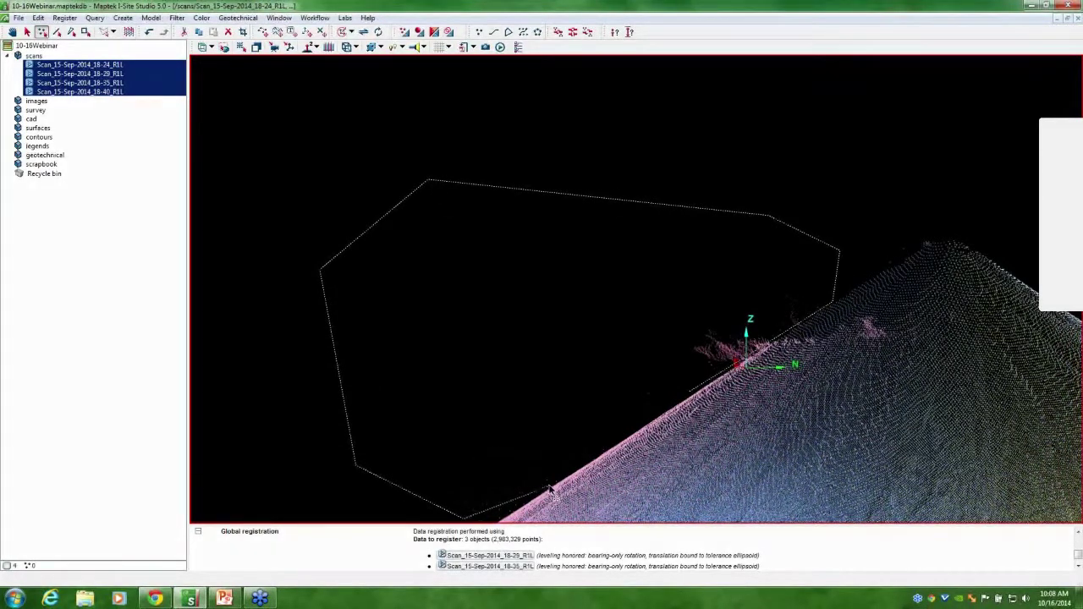
{"action": "double_click", "coordinate": [629, 427]}
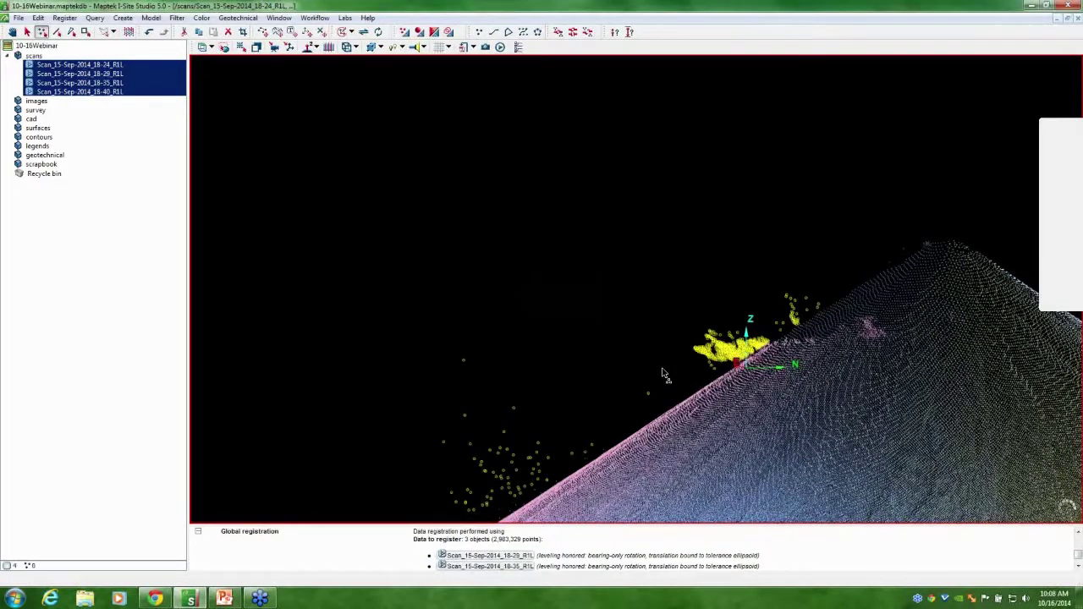
{"action": "scroll", "coordinate": [686, 346], "scroll_direction": "down", "scroll_amount": 4}
{"action": "right_click_drag", "start_coordinate": [740, 332], "coordinate": [676, 366]}
{"action": "middle_click_drag", "start_coordinate": [677, 365], "coordinate": [628, 341]}
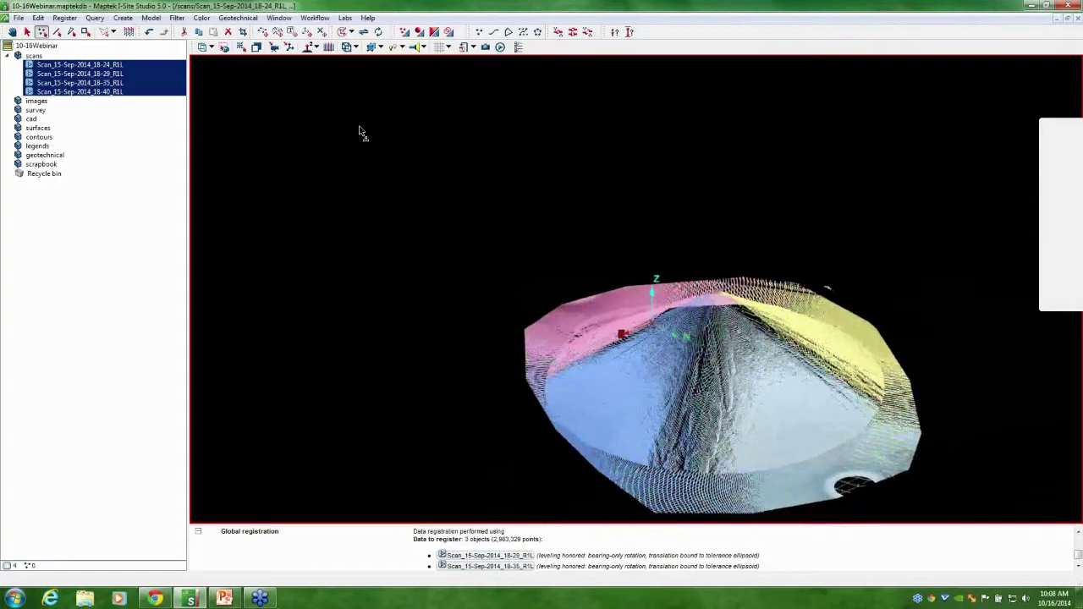
- Apply a dust or snow filter within 175.224 ft that removes points below intensity 700, using the And combination
{"action": "left_click", "coordinate": [177, 18]}
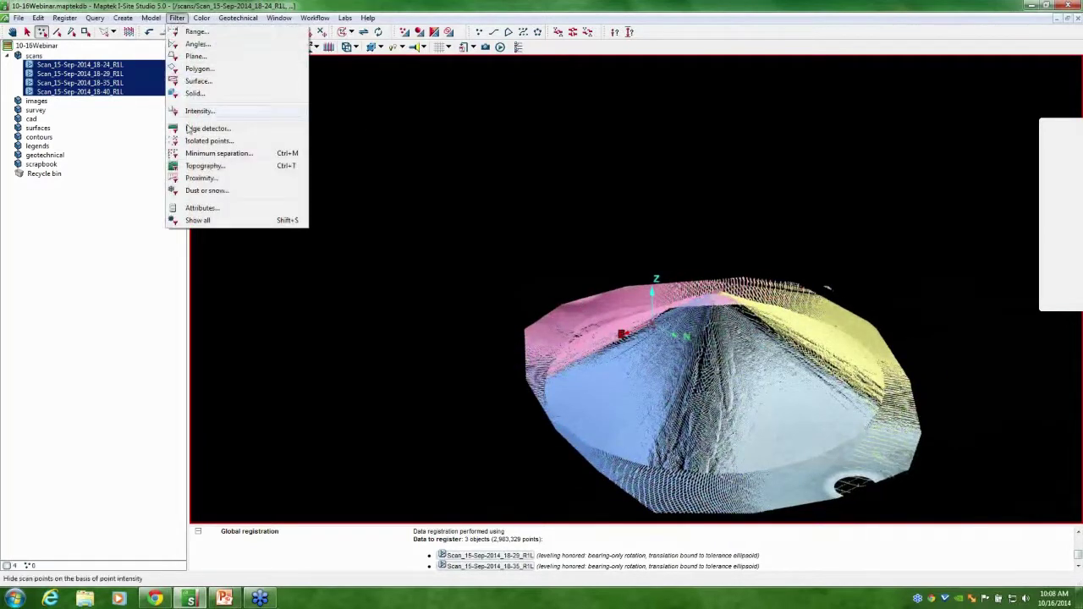
{"action": "left_click", "coordinate": [200, 192]}
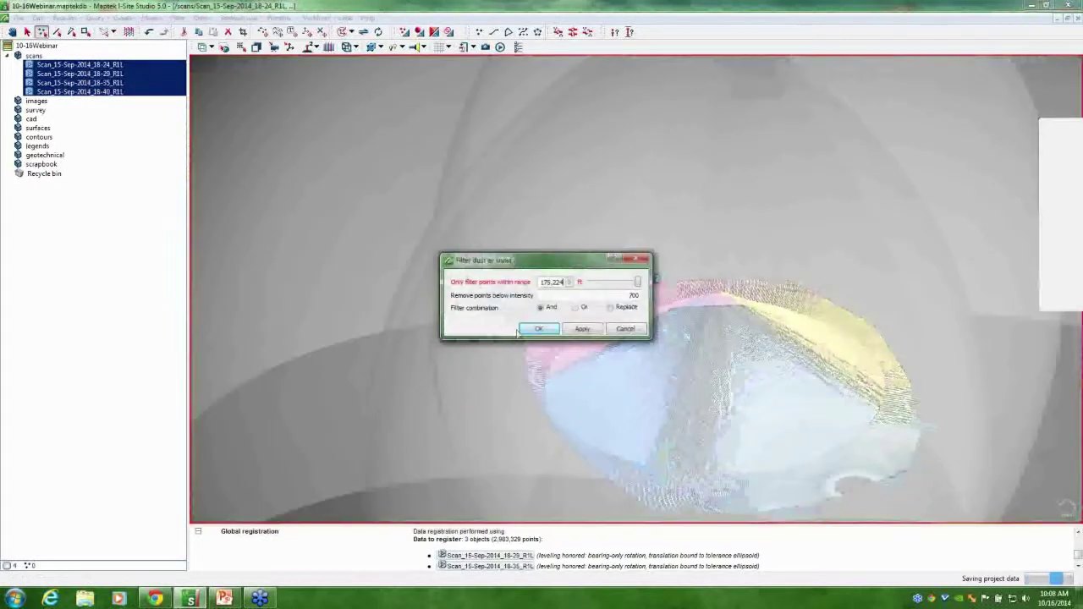
{"action": "left_click", "coordinate": [179, 18]}
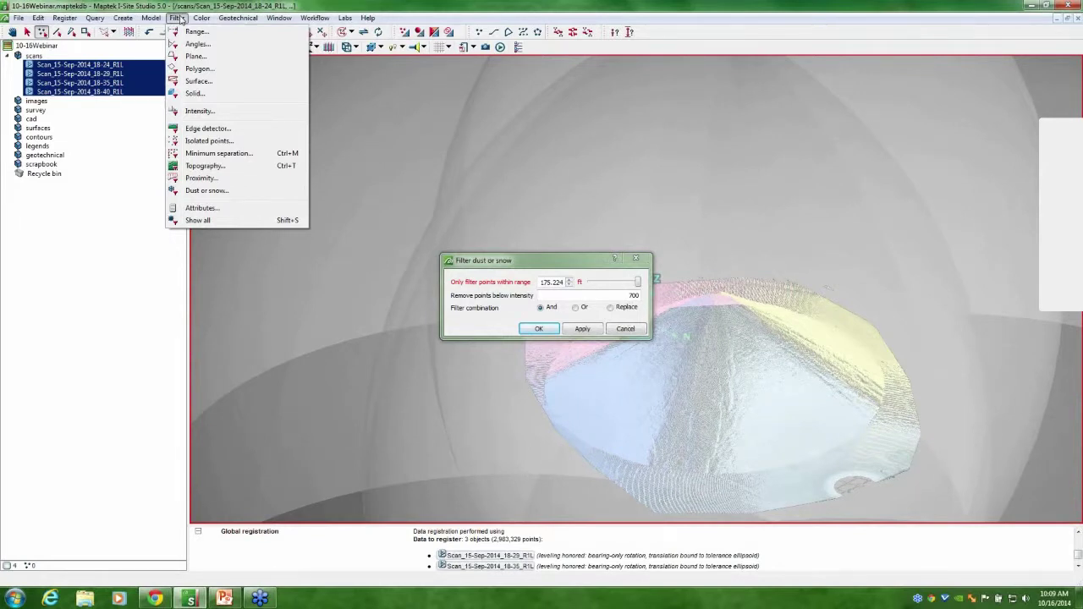
{"action": "mouse_move", "coordinate": [202, 18]}
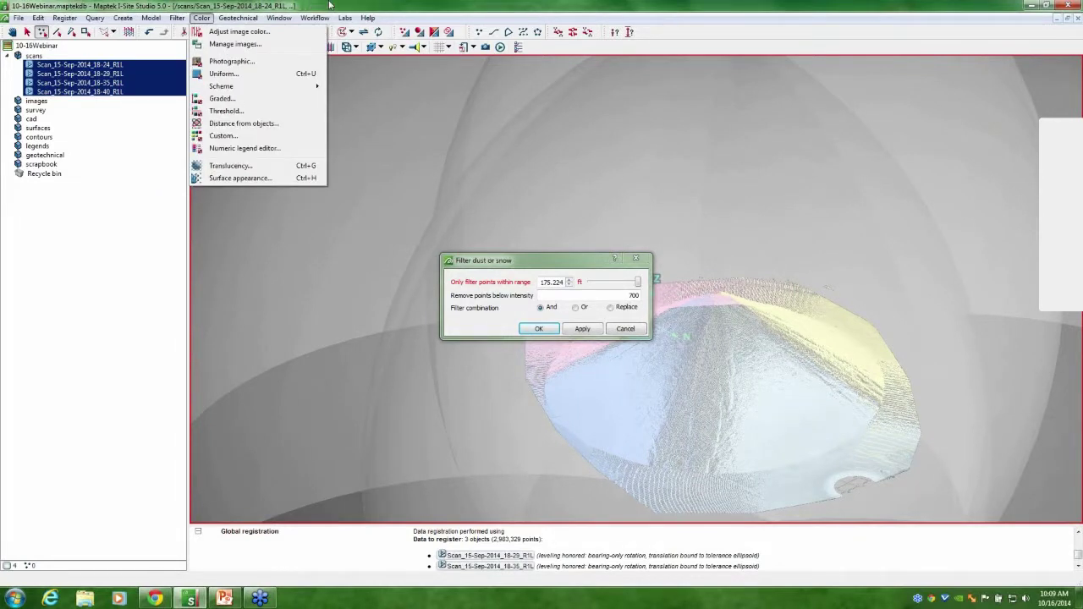
{"action": "left_click", "coordinate": [551, 262]}
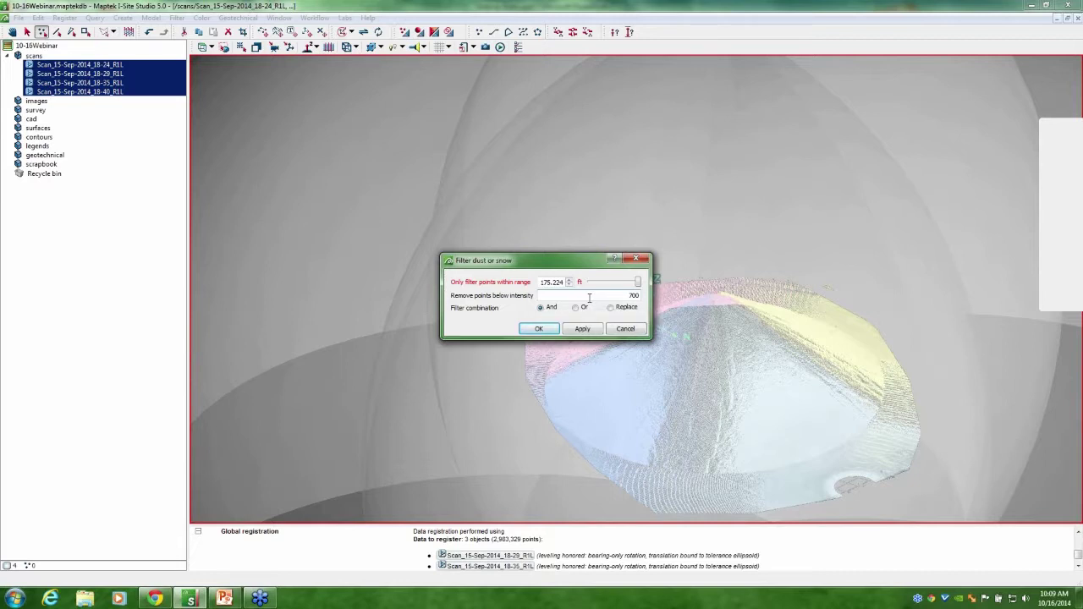
{"action": "left_click", "coordinate": [552, 333]}
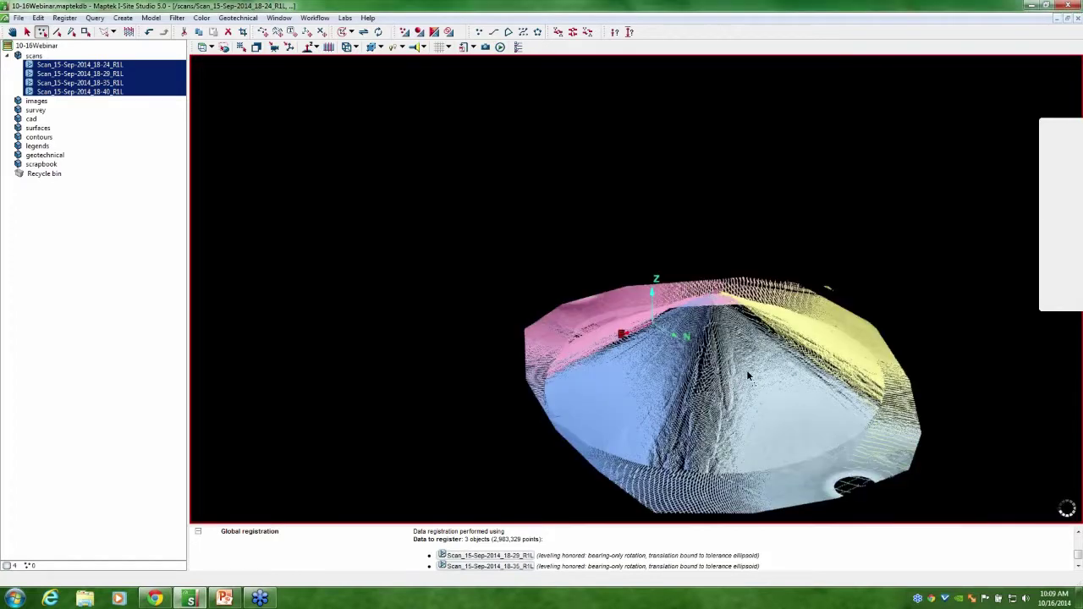
- View the stockpile from above at an angle and remove the small group of stray points beyond its far edge
{"action": "middle_click_drag", "start_coordinate": [747, 372], "coordinate": [642, 312]}
{"action": "right_click_drag", "start_coordinate": [642, 312], "coordinate": [640, 355]}
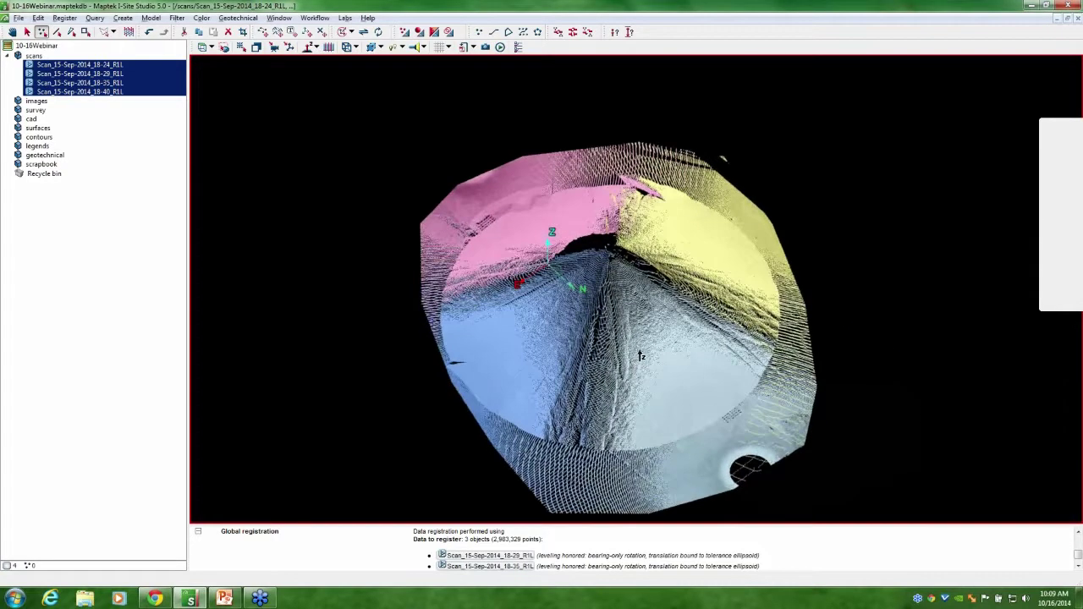
{"action": "middle_click_drag", "start_coordinate": [640, 355], "coordinate": [622, 347]}
{"action": "left_click", "coordinate": [646, 115]}
{"action": "left_click", "coordinate": [706, 167]}
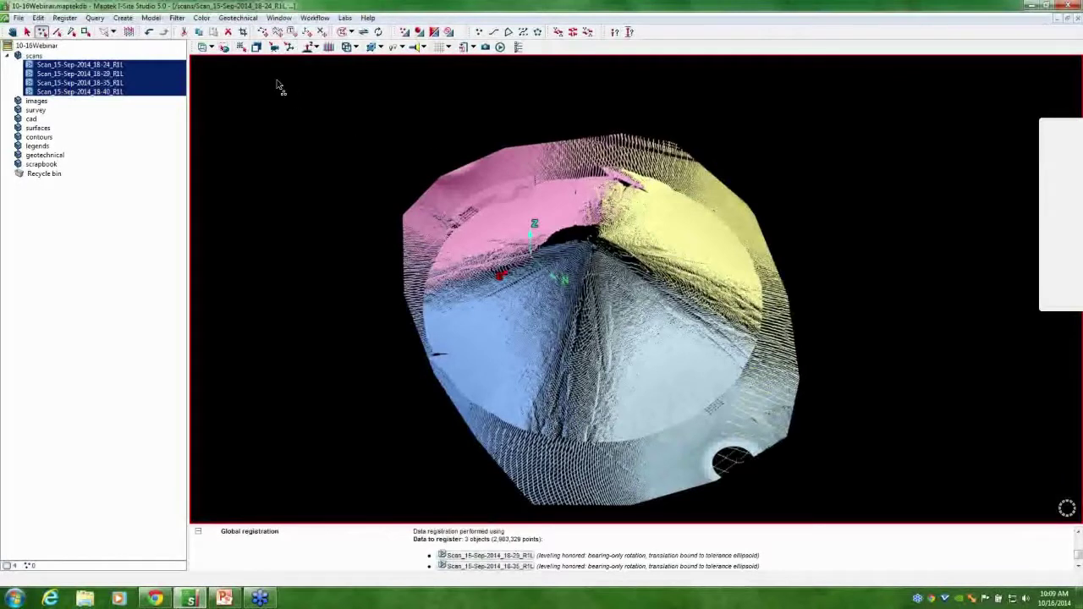
- Apply a topography filter to the four scans as a whole, keeping lower points with a 0.5 ft cell size and the And combination
{"action": "left_click", "coordinate": [176, 18]}
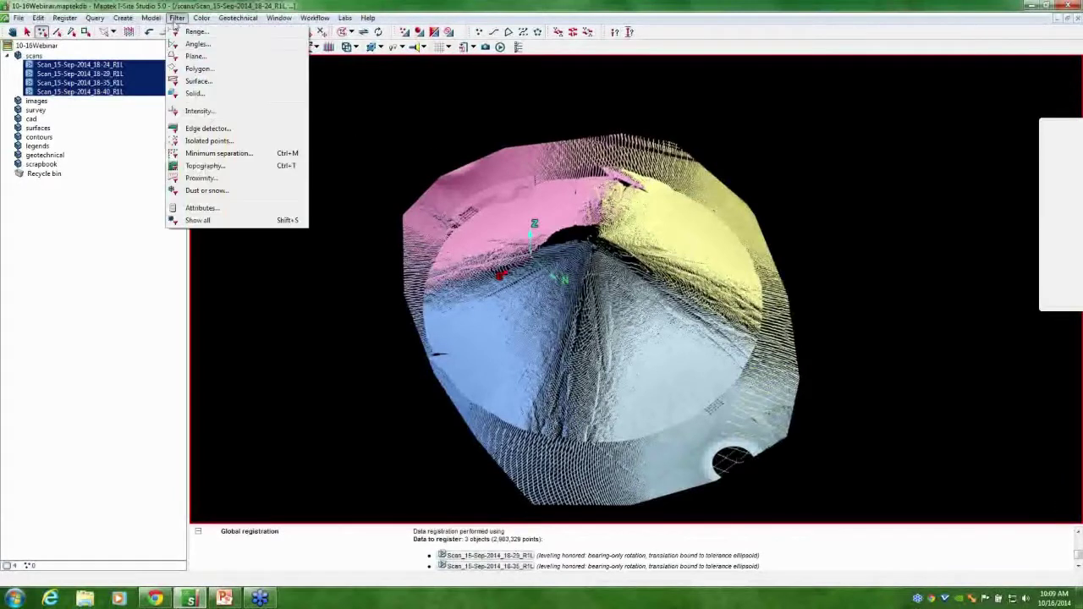
{"action": "left_click", "coordinate": [200, 166]}
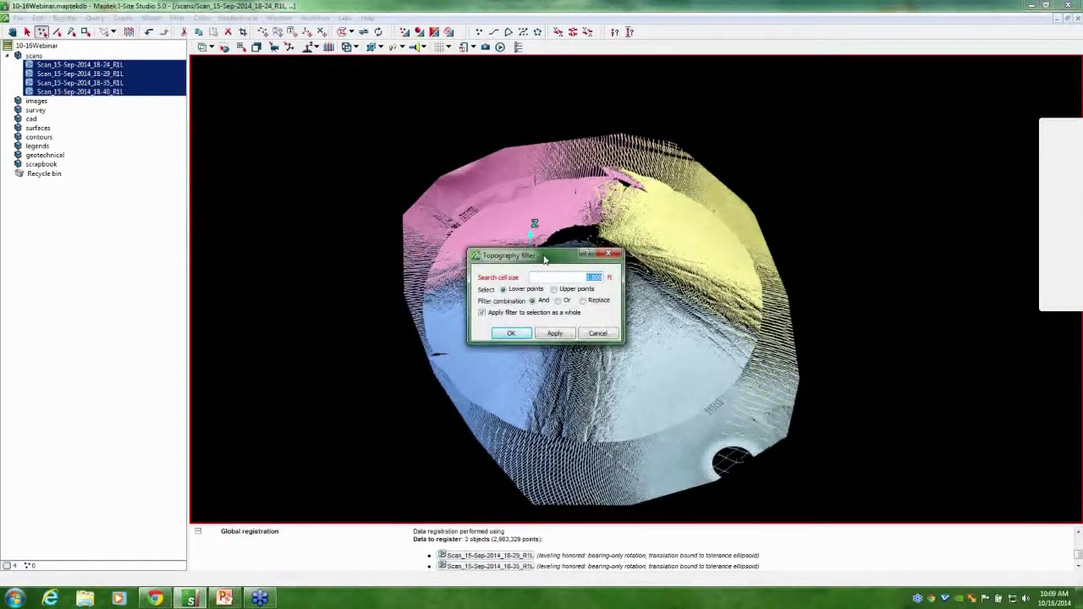
{"action": "left_click_drag", "start_coordinate": [540, 240], "coordinate": [522, 164]}
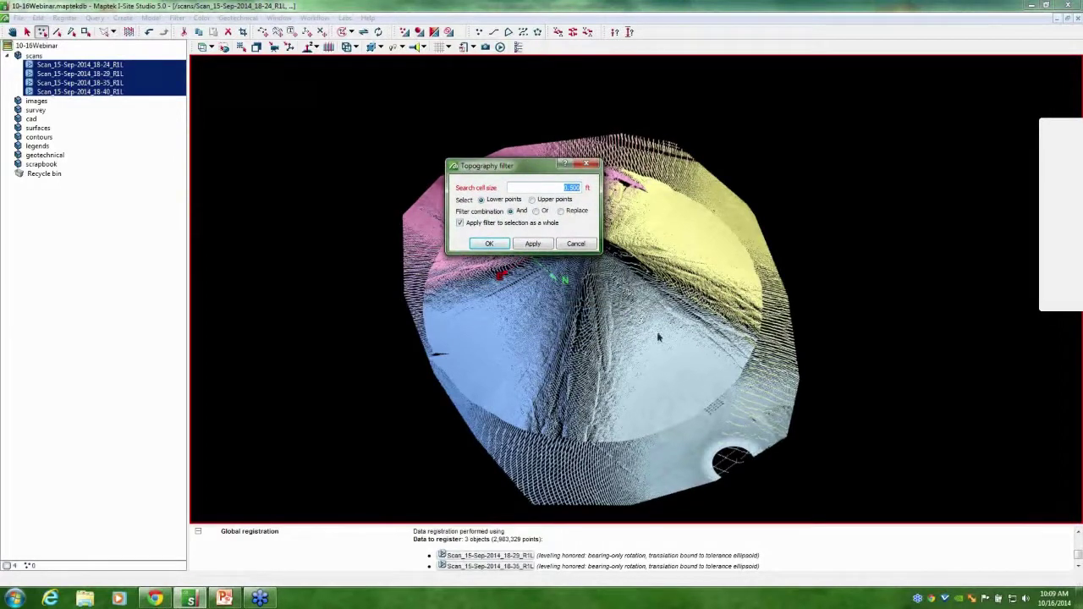
{"action": "left_click_drag", "start_coordinate": [666, 385], "coordinate": [599, 379]}
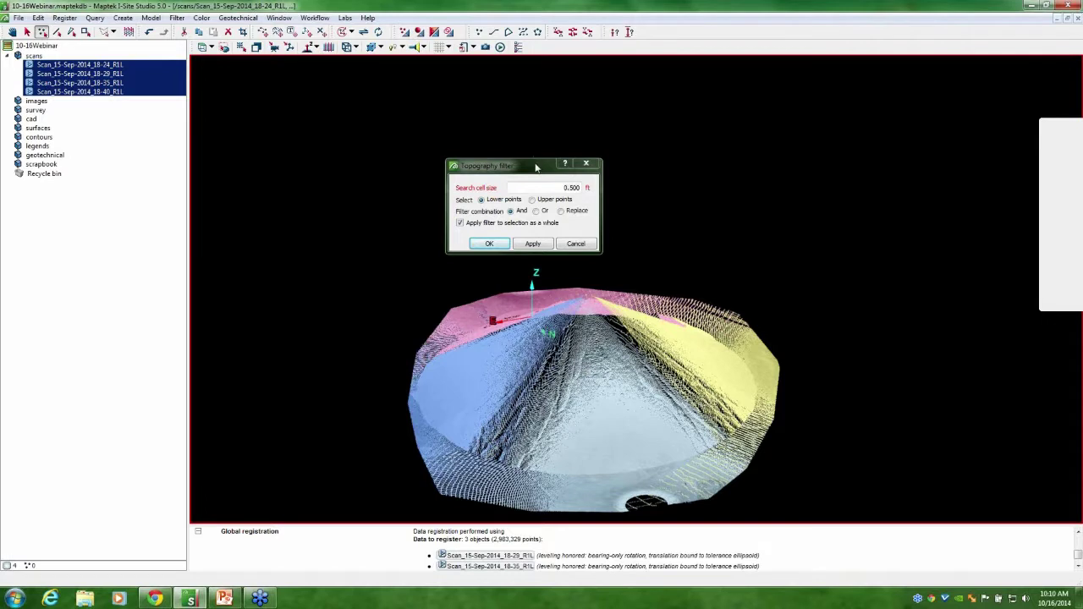
{"action": "left_click_drag", "start_coordinate": [535, 163], "coordinate": [390, 130]}
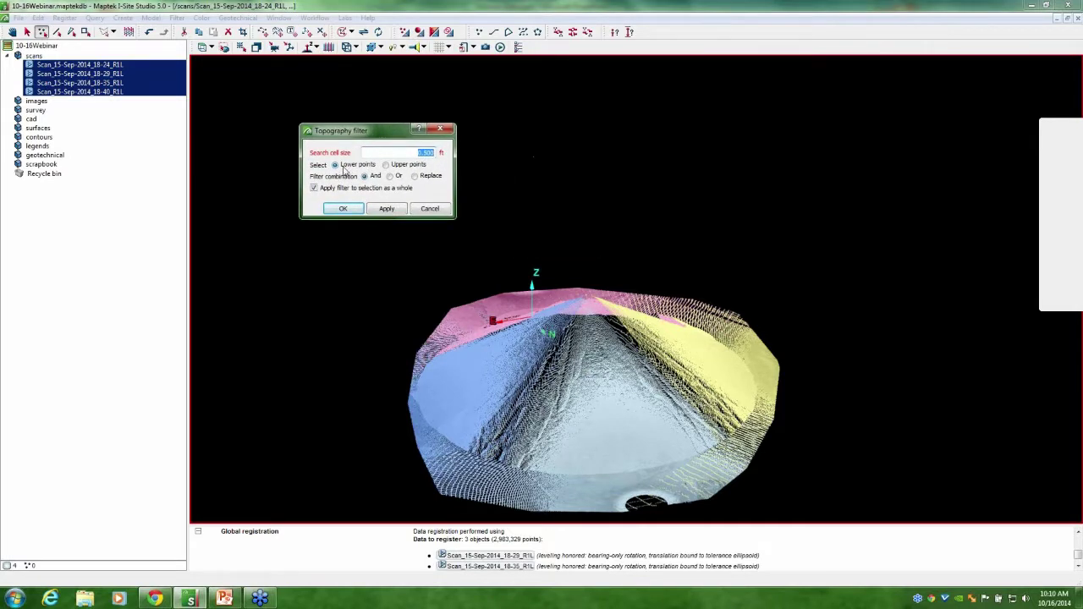
{"action": "left_click", "coordinate": [394, 155]}
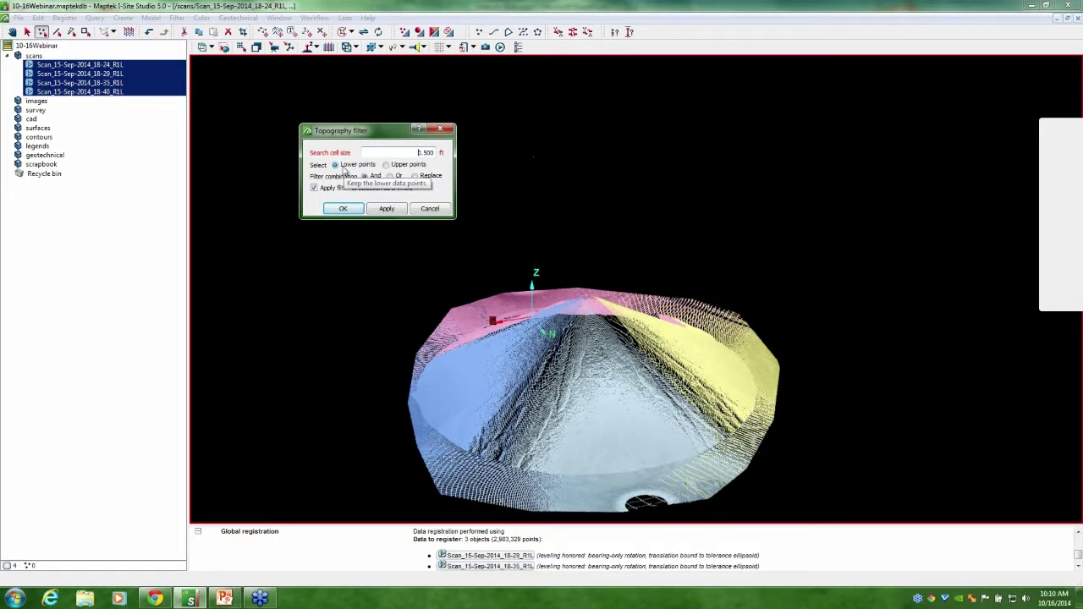
{"action": "left_click", "coordinate": [343, 209]}
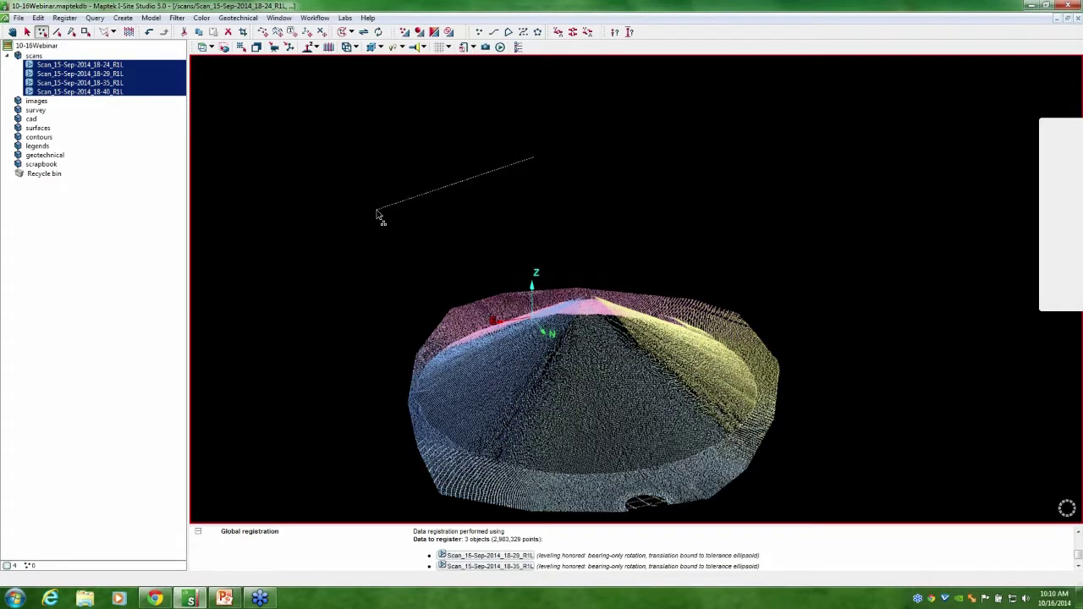
{"action": "left_click", "coordinate": [384, 212]}
{"action": "right_click", "coordinate": [402, 217]}
- Create a topographic triangulation of the filtered scans as a single surface named pile1, trimming boundary triangles at 50 ft maximum edge length
{"action": "mouse_move", "coordinate": [500, 373]}
{"action": "right_mouse_down"}
{"action": "mouse_move", "coordinate": [539, 380]}
{"action": "mouse_move", "coordinate": [478, 396]}
{"action": "mouse_move", "coordinate": [513, 367]}
{"action": "right_mouse_up"}
{"action": "middle_click_drag", "start_coordinate": [513, 365], "coordinate": [491, 275]}
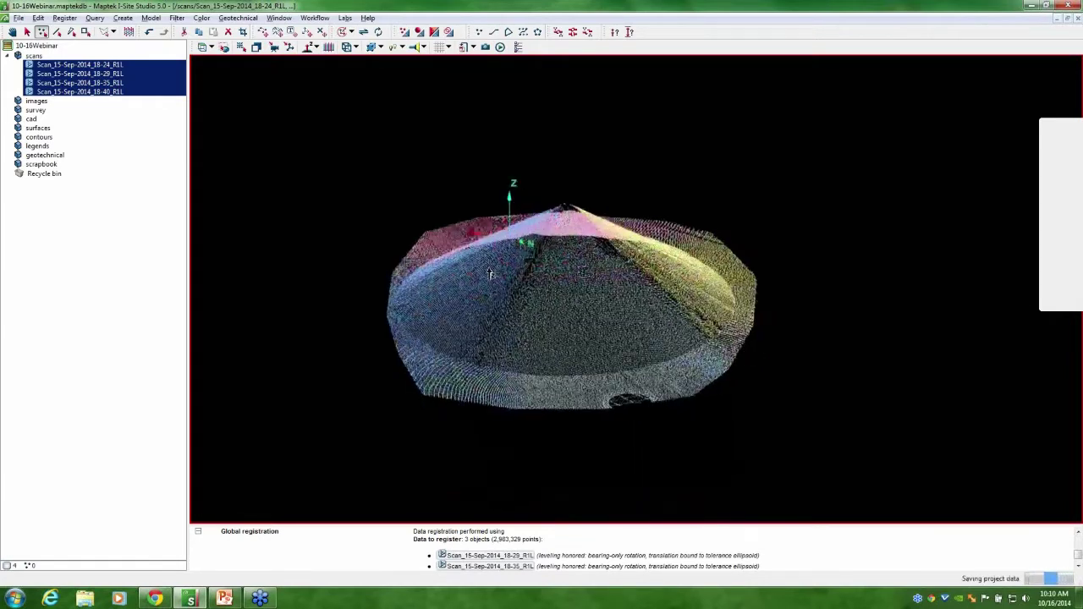
{"action": "scroll", "coordinate": [490, 274], "scroll_direction": "up", "scroll_amount": 3}
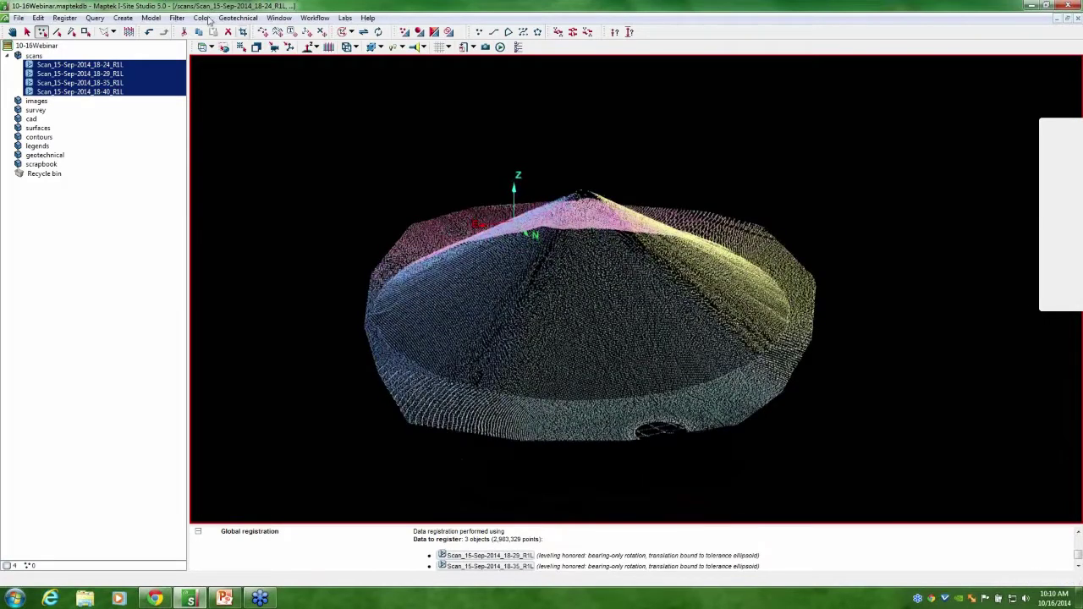
{"action": "left_click", "coordinate": [152, 18]}
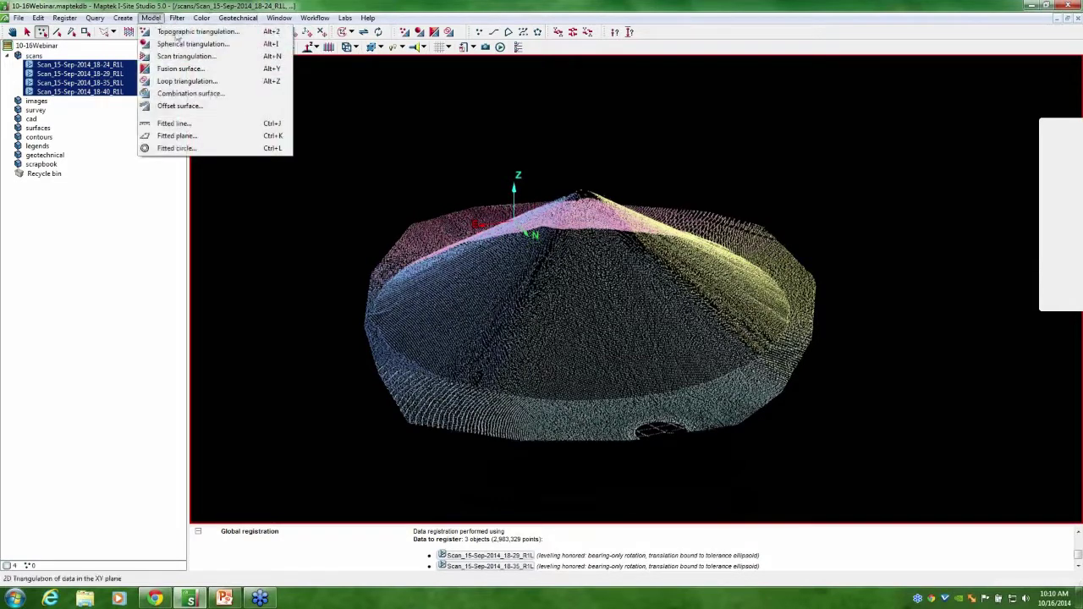
{"action": "left_click", "coordinate": [180, 32]}
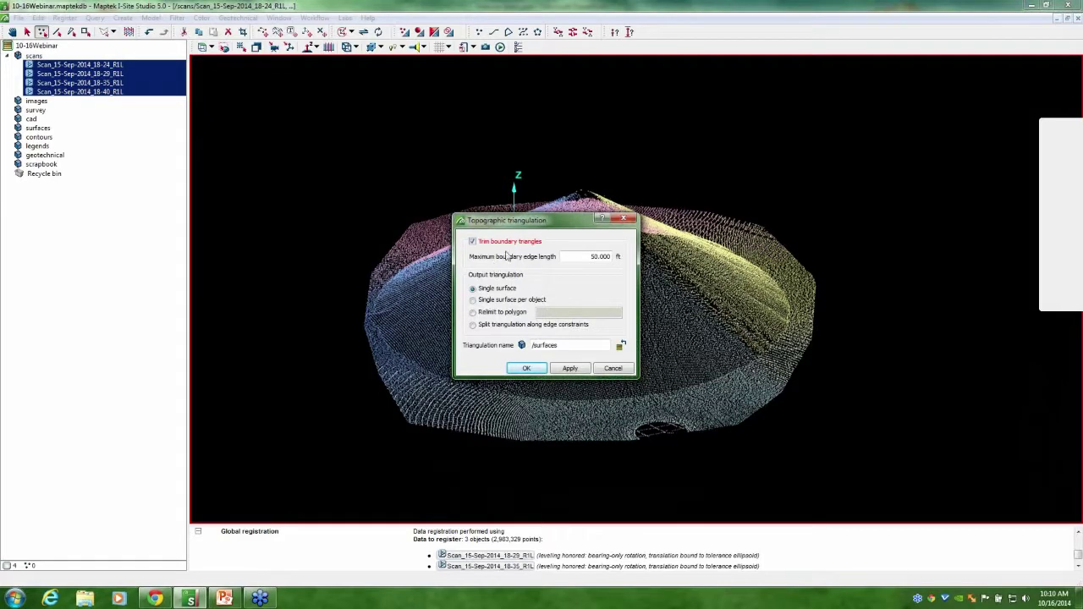
{"action": "left_click_drag", "start_coordinate": [560, 222], "coordinate": [313, 127]}
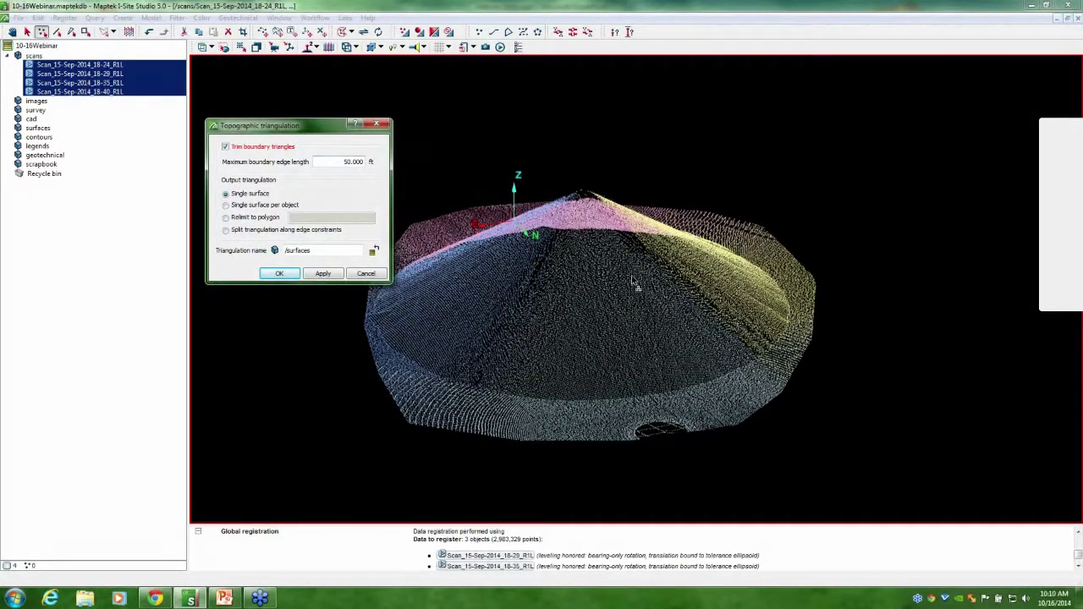
{"action": "left_click", "coordinate": [330, 248]}
{"action": "type", "text": "/"}
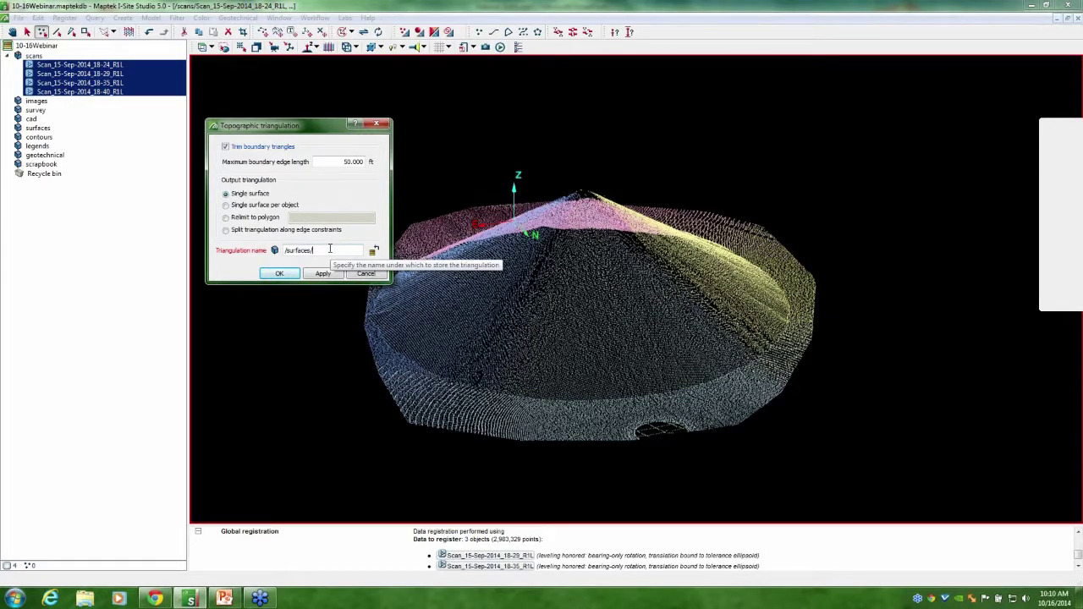
{"action": "type", "text": "b"}
{"action": "left_click", "coordinate": [281, 274]}
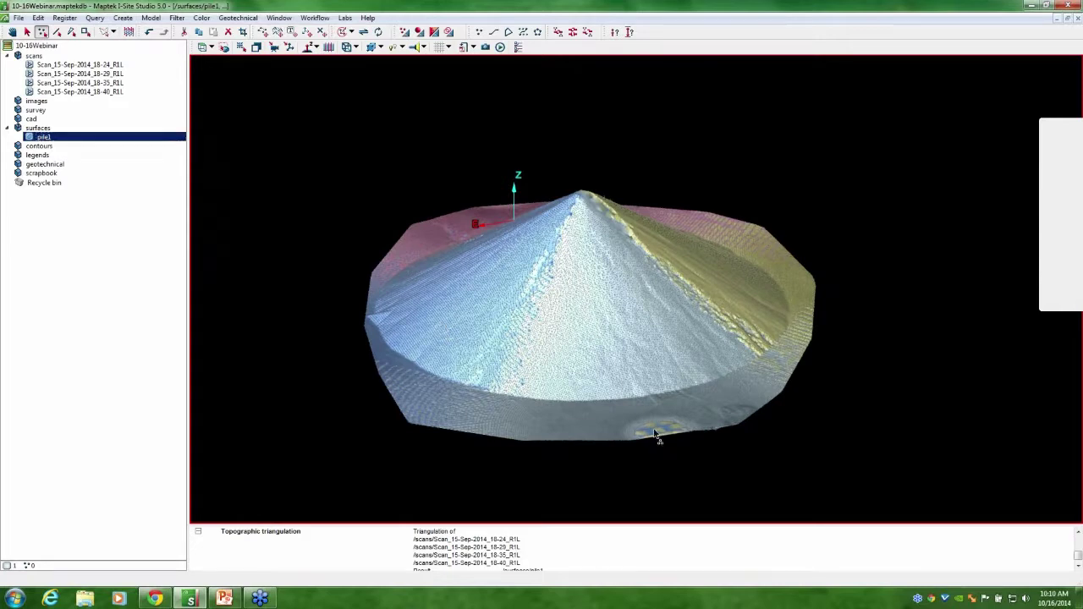
- Hide everything except the pile1 surface and despike it
{"action": "right_click", "coordinate": [656, 434]}
{"action": "left_click", "coordinate": [706, 481]}
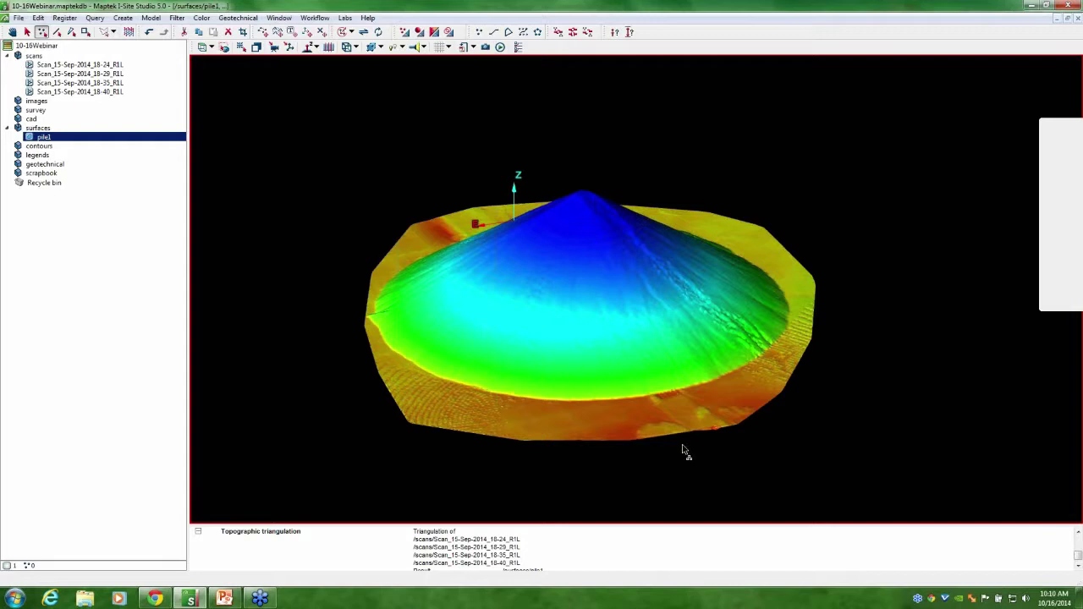
{"action": "left_click_drag", "start_coordinate": [719, 395], "coordinate": [510, 371]}
{"action": "right_click", "coordinate": [483, 318]}
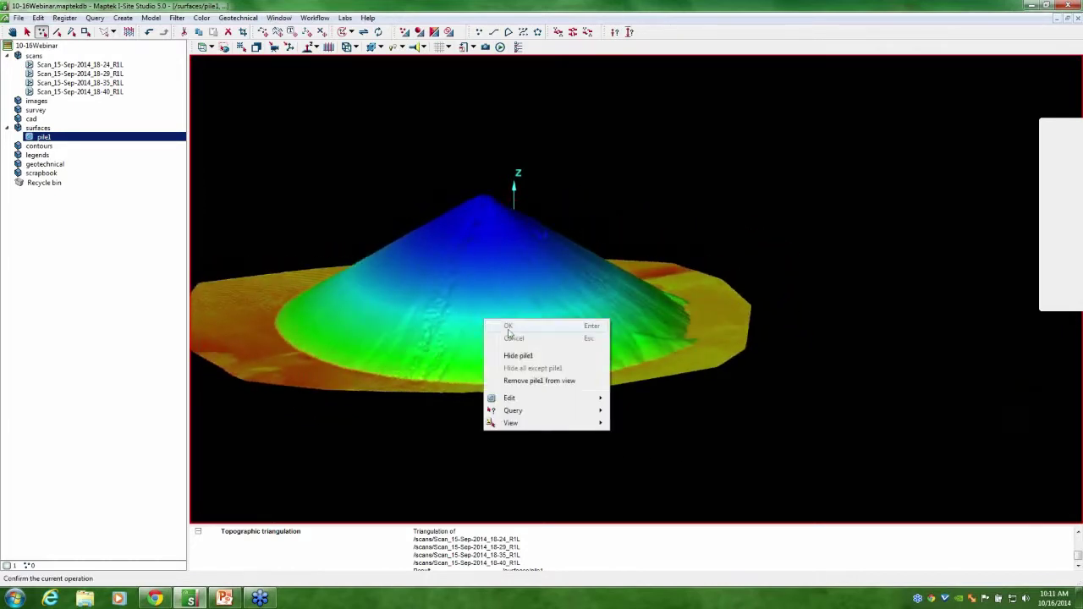
{"action": "mouse_move", "coordinate": [518, 399]}
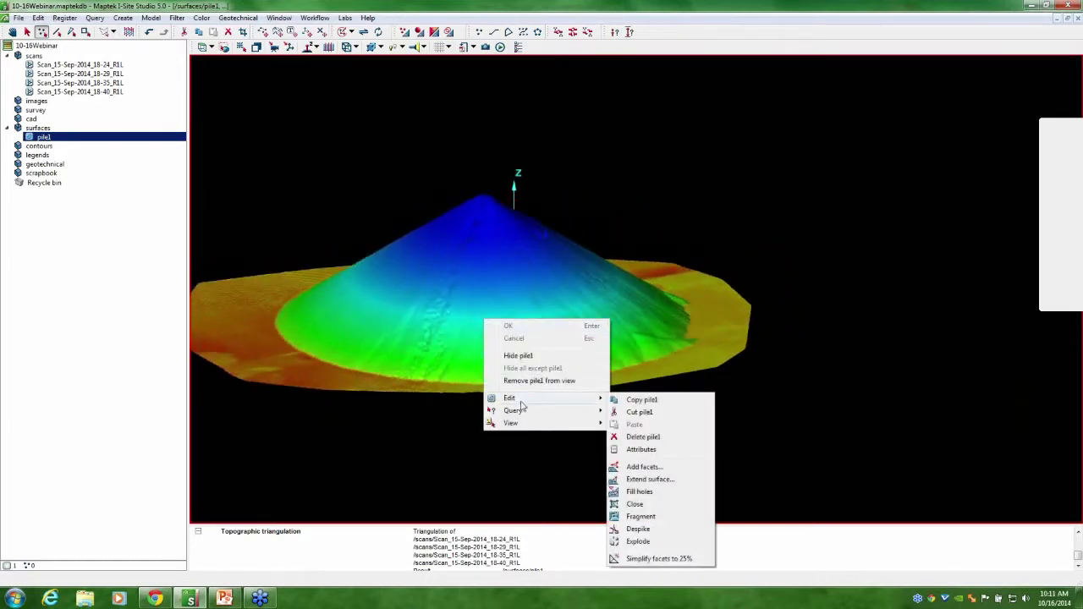
{"action": "left_click", "coordinate": [635, 529]}
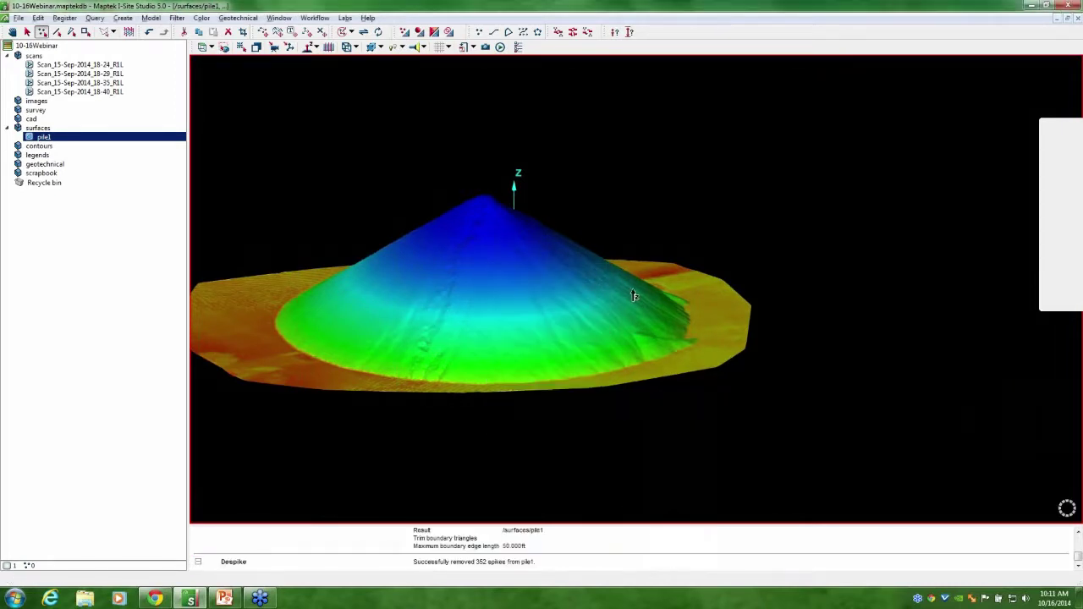
- Calculate the surface volume of pile1 against a plane height of 1726.791 ft and examine the resulting report
{"action": "left_click_drag", "start_coordinate": [634, 293], "coordinate": [574, 323]}
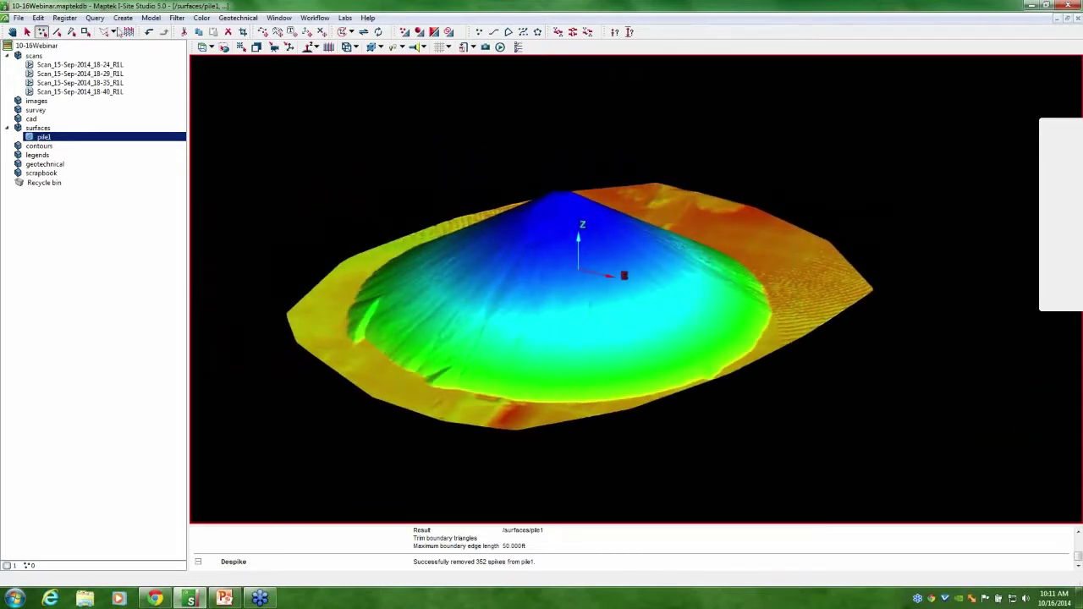
{"action": "left_click", "coordinate": [94, 17]}
{"action": "left_click", "coordinate": [126, 60]}
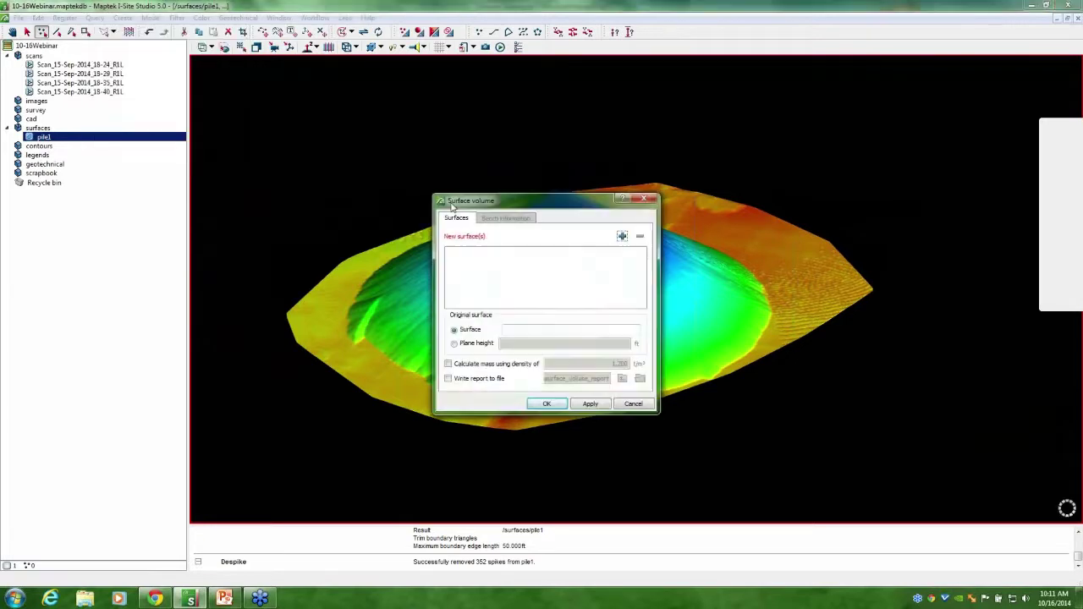
{"action": "left_click", "coordinate": [621, 238]}
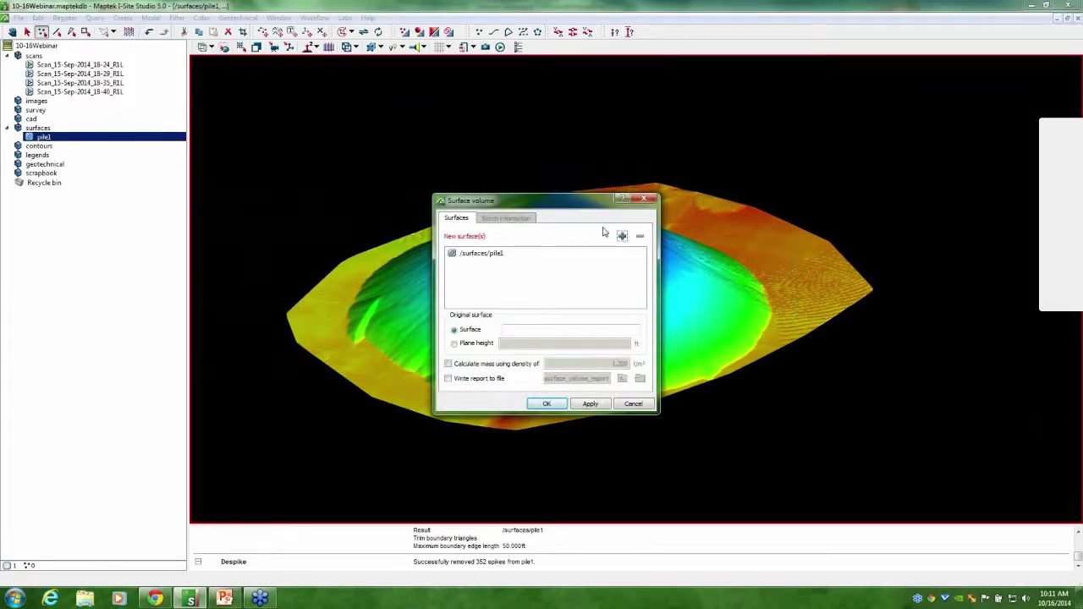
{"action": "left_click_drag", "start_coordinate": [559, 200], "coordinate": [549, 101]}
{"action": "left_click", "coordinate": [443, 244]}
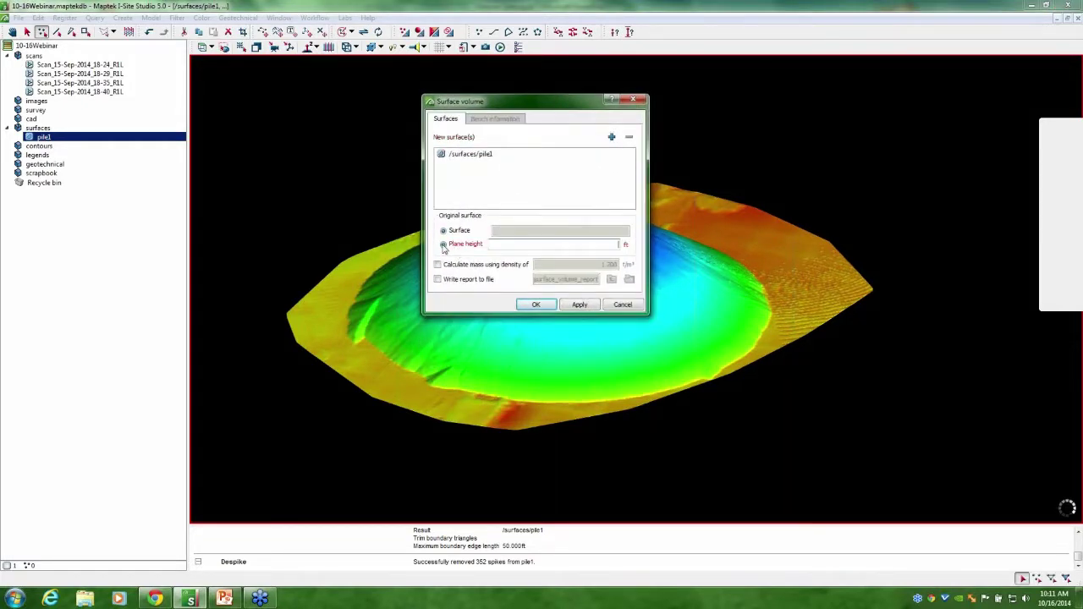
{"action": "left_click", "coordinate": [542, 306]}
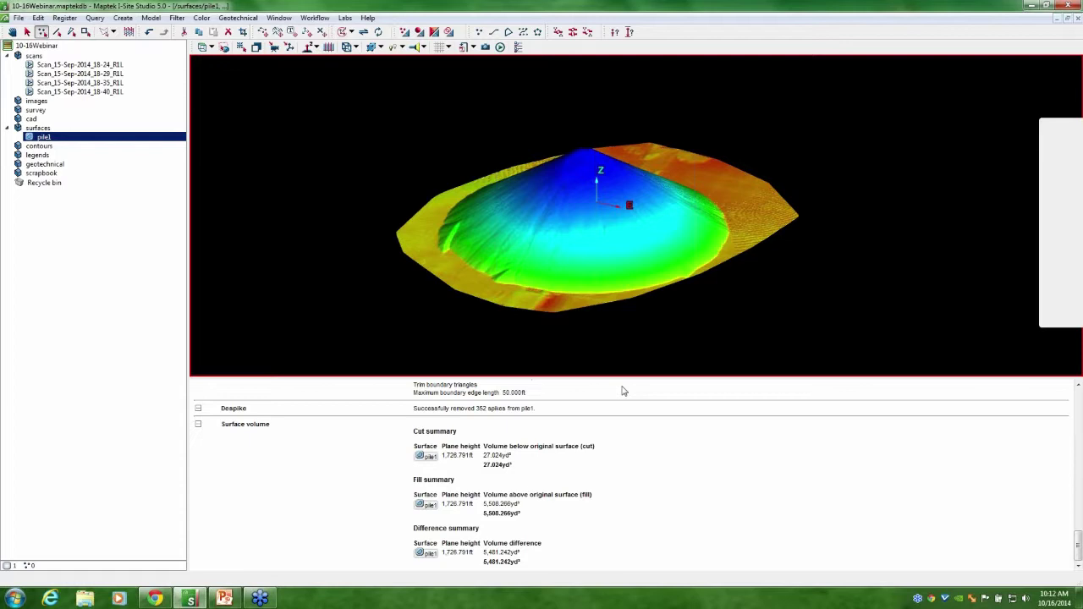
{"action": "left_click_drag", "start_coordinate": [617, 378], "coordinate": [611, 500]}
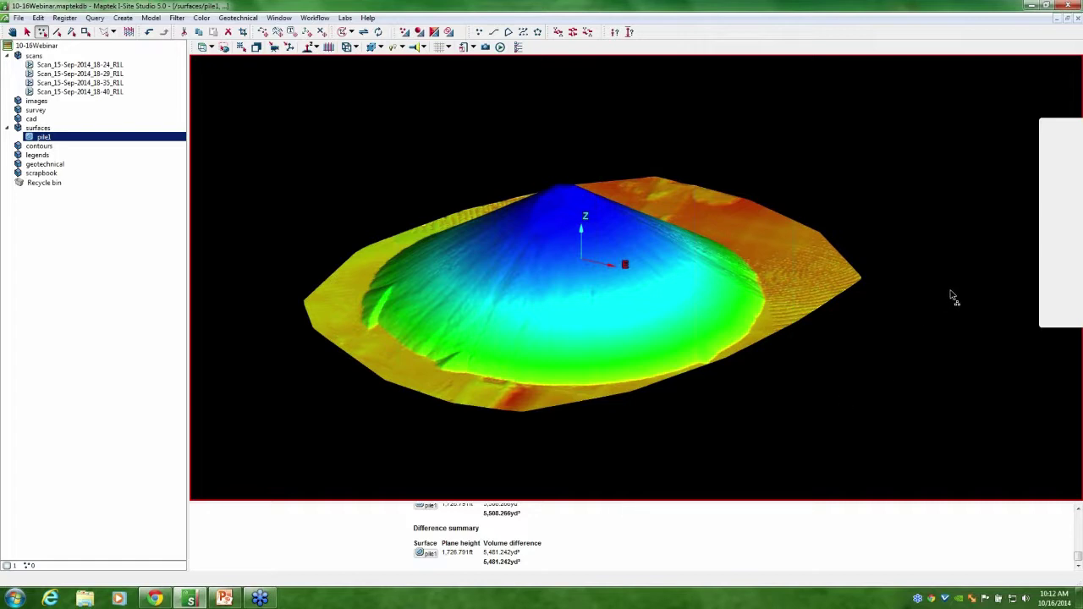
{"action": "left_click", "coordinate": [1070, 161]}
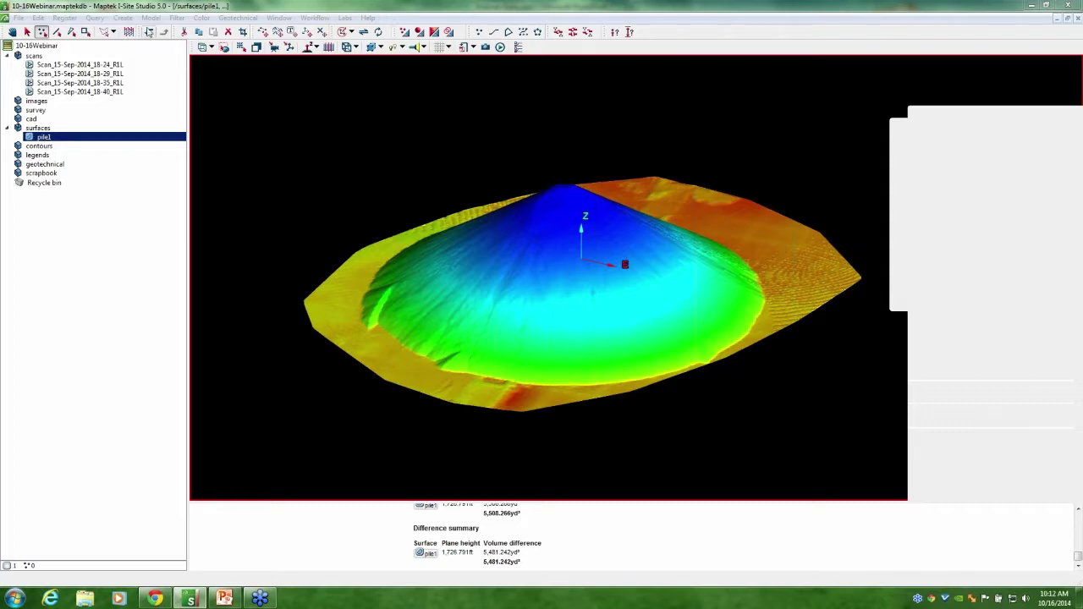
{"action": "left_click", "coordinate": [100, 19]}
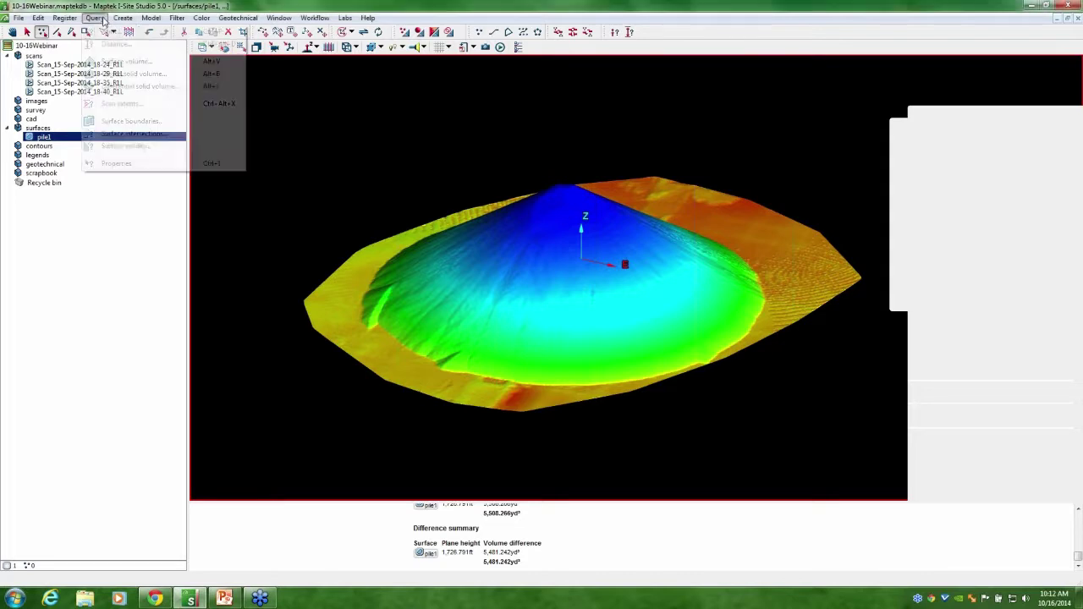
{"action": "left_click", "coordinate": [117, 61]}
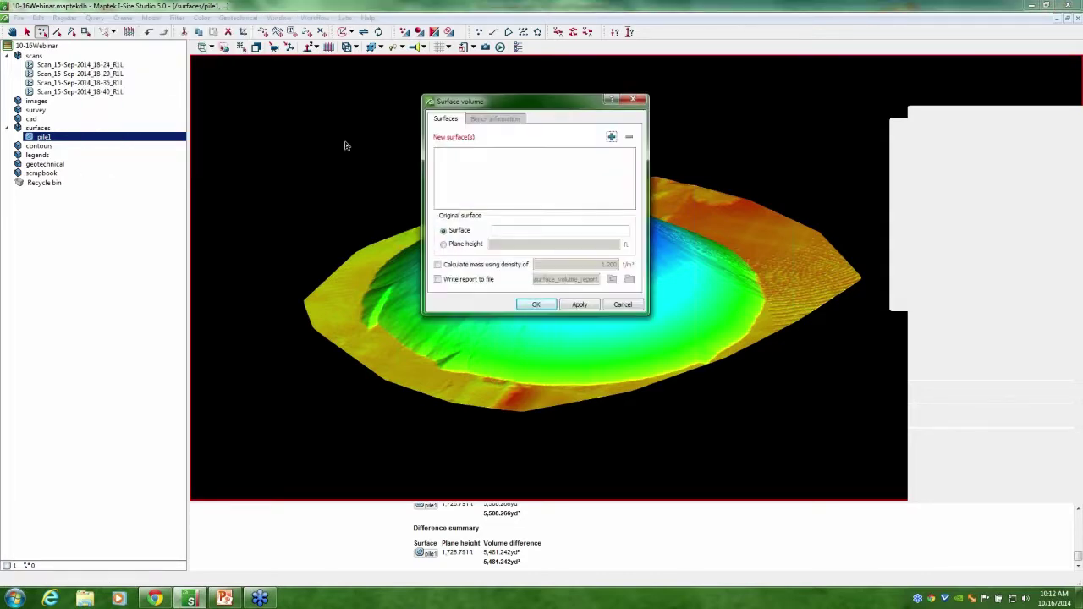
{"action": "left_click_drag", "start_coordinate": [559, 105], "coordinate": [350, 92]}
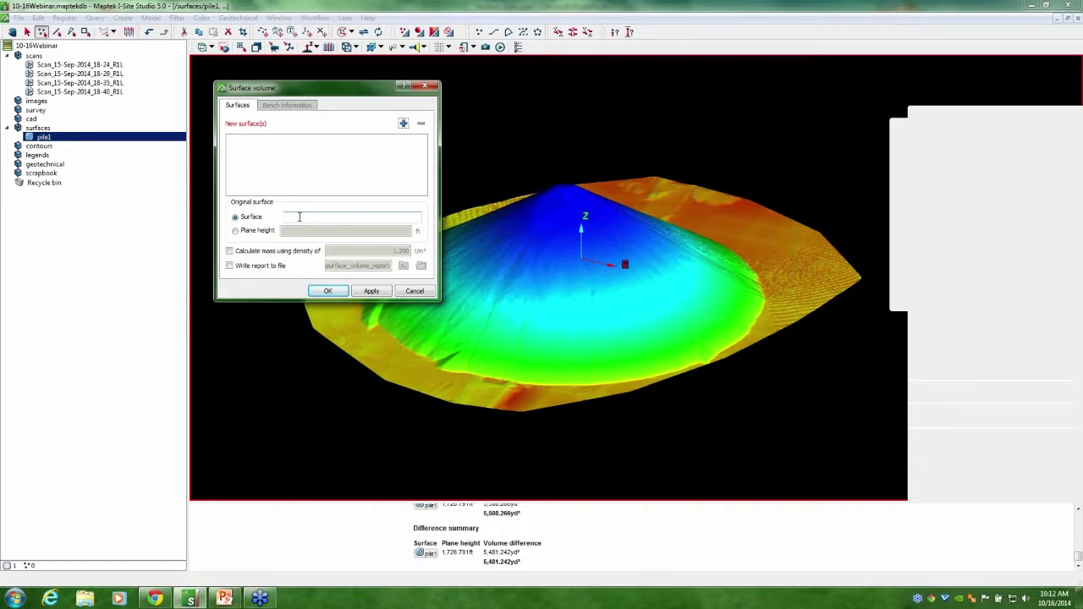
{"action": "left_click", "coordinate": [236, 232]}
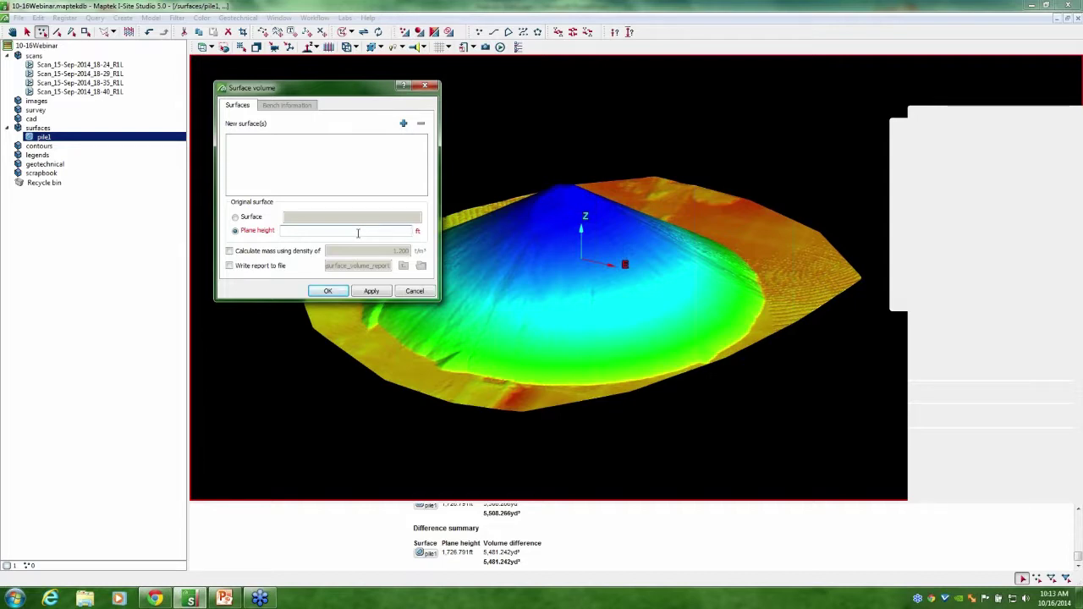
{"action": "left_click", "coordinate": [386, 363]}
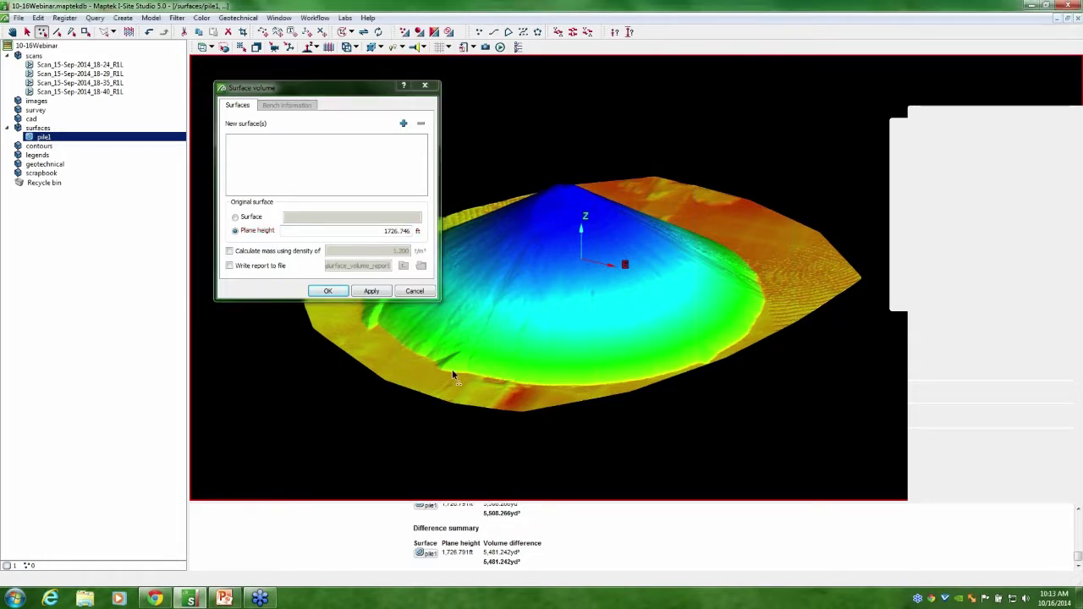
{"action": "left_click_drag", "start_coordinate": [516, 296], "coordinate": [490, 296]}
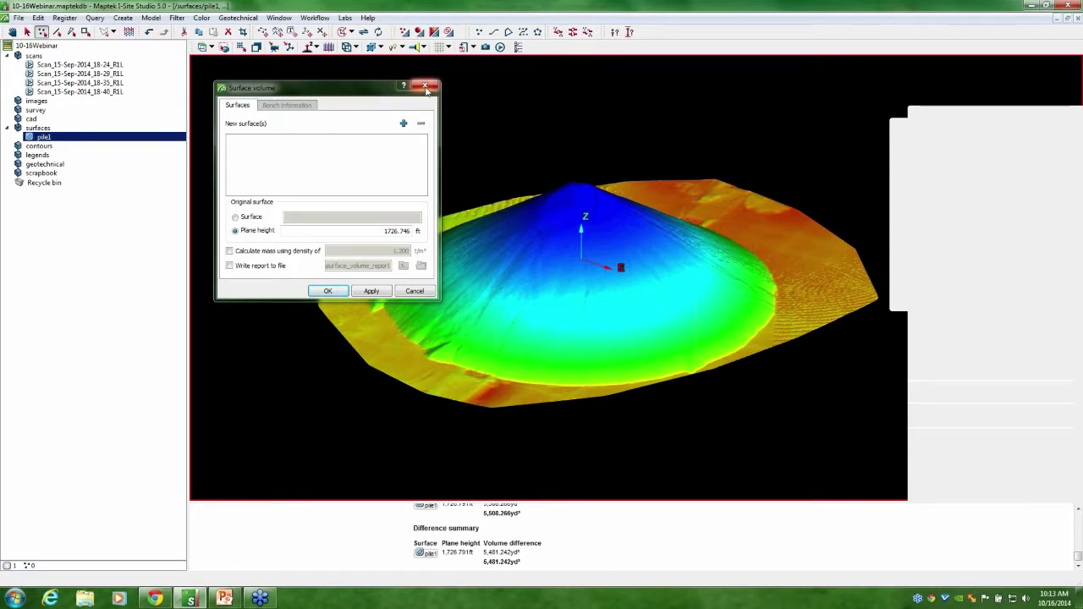
{"action": "left_click", "coordinate": [427, 88]}
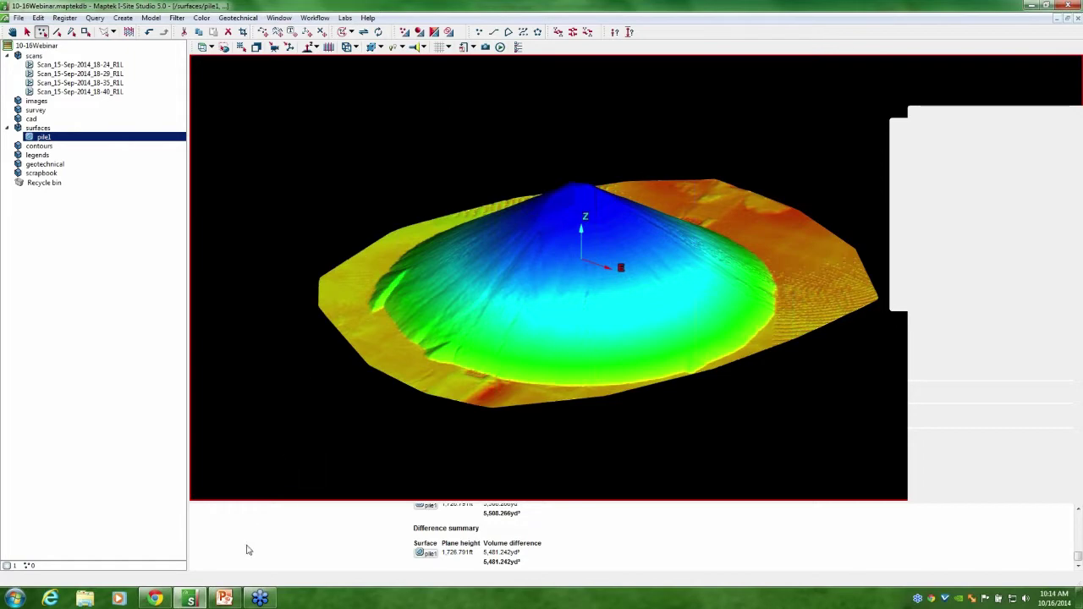
- Switch to the Webinar Slides presentation in PowerPoint
{"action": "left_click", "coordinate": [224, 599]}
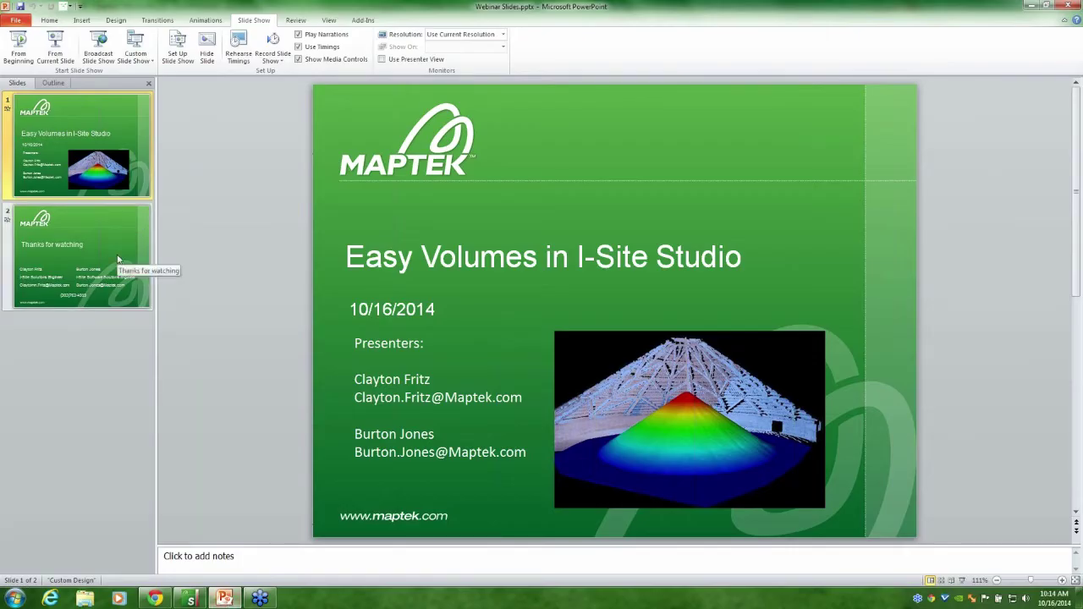